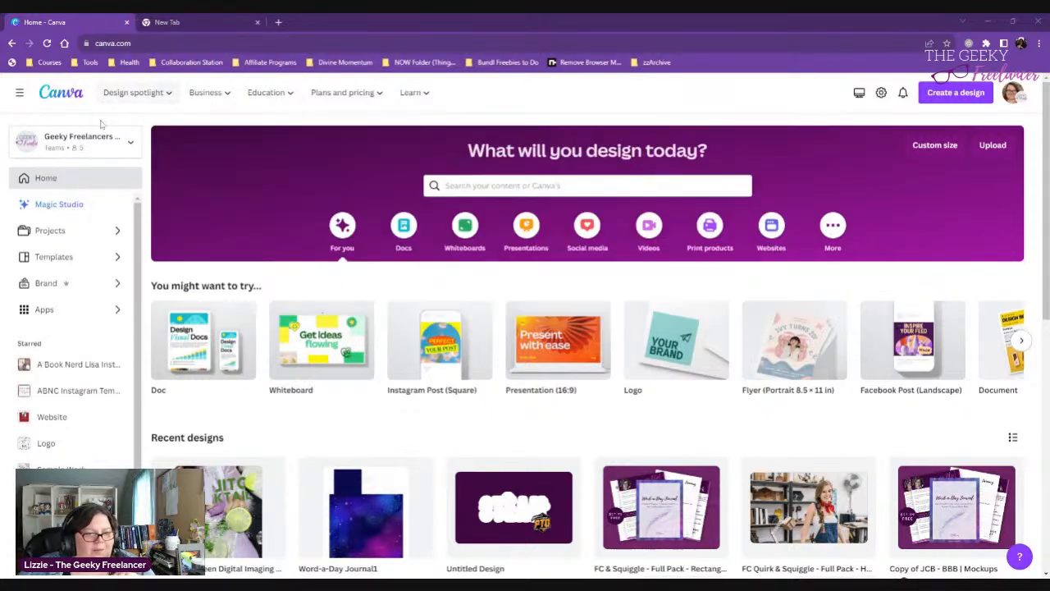
- Open the Brand Kits page in a separate browser tab and open the kit named Brand Kit
scroll(41, 270, down, 1)
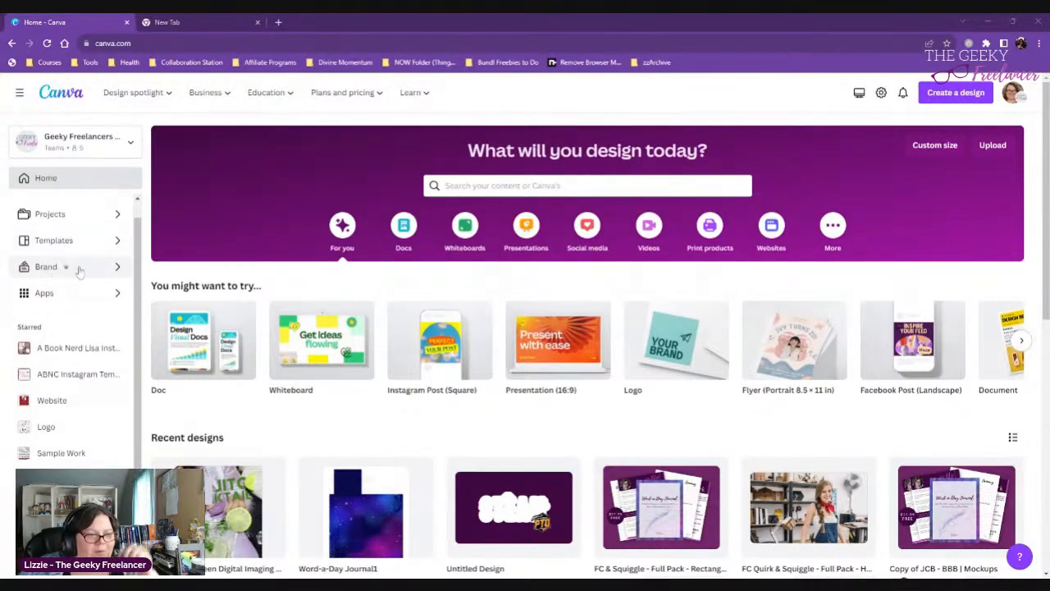
middle_click(76, 271)
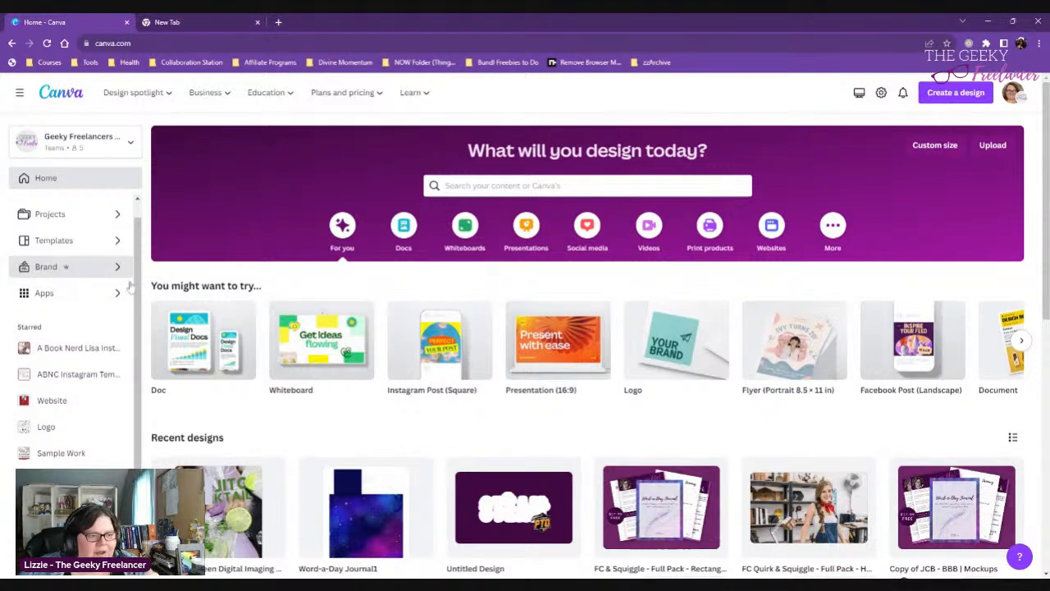
click(215, 18)
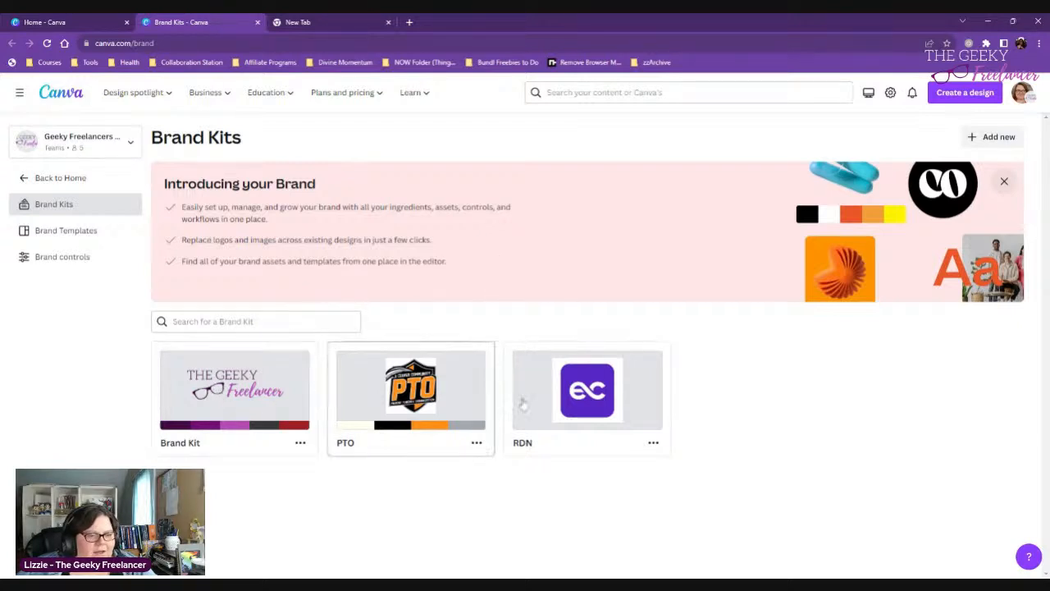
click(243, 399)
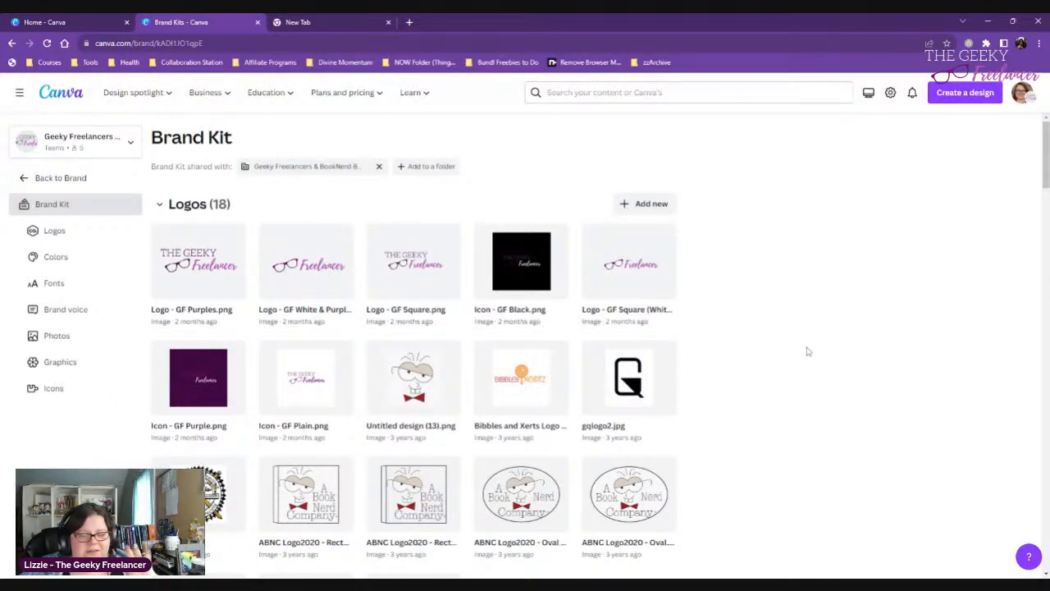
- Delete the palette named "Color palette", the last one below Friends of the Library, from the brand kit's colors
scroll(807, 351, down, 4)
scroll(806, 351, up, 4)
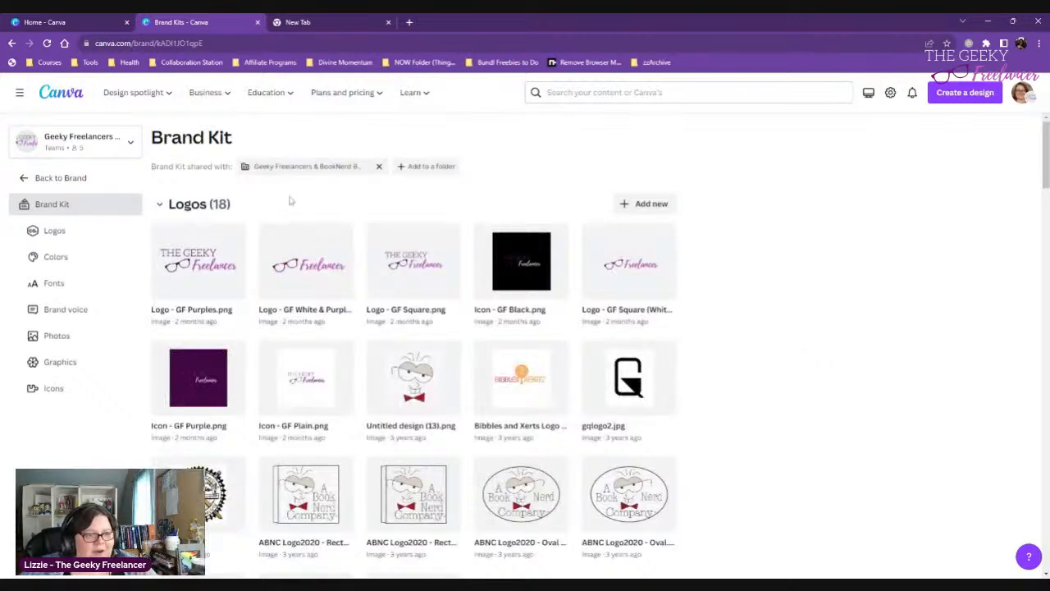
scroll(391, 323, down, 5)
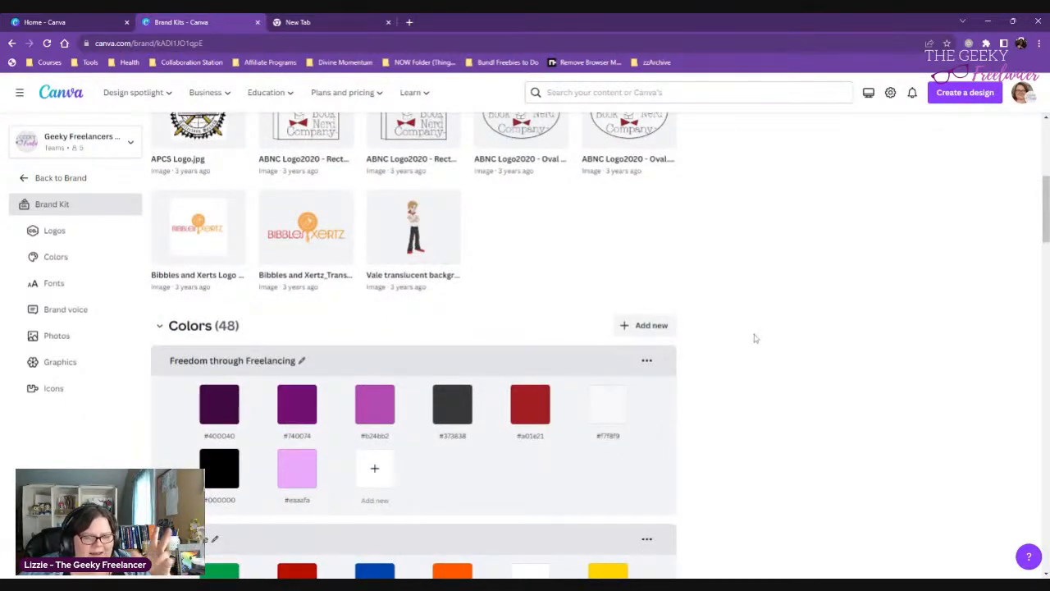
scroll(750, 337, down, 2)
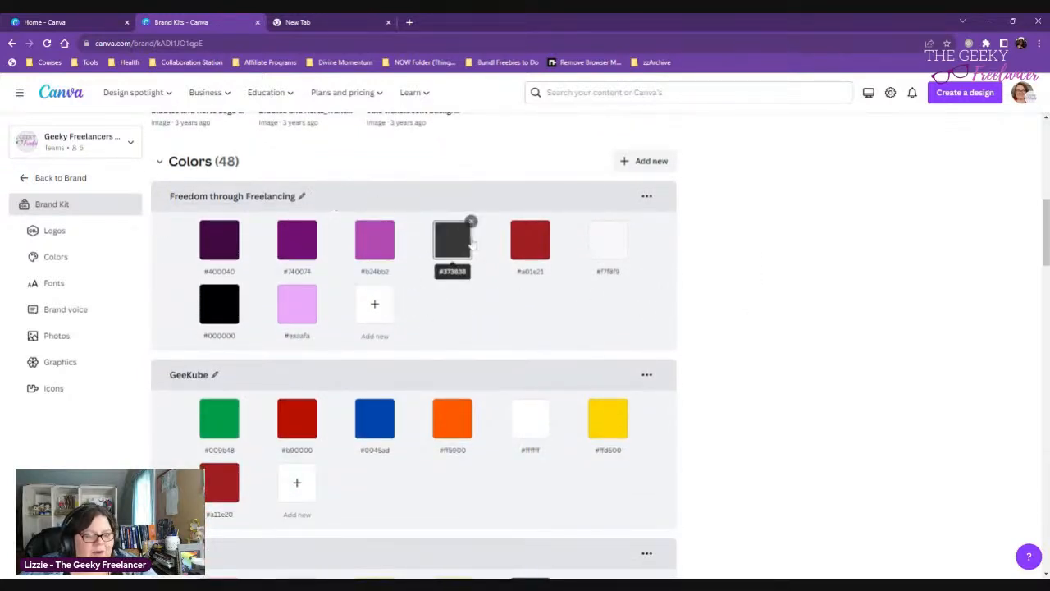
scroll(473, 244, down, 4)
scroll(472, 243, down, 7)
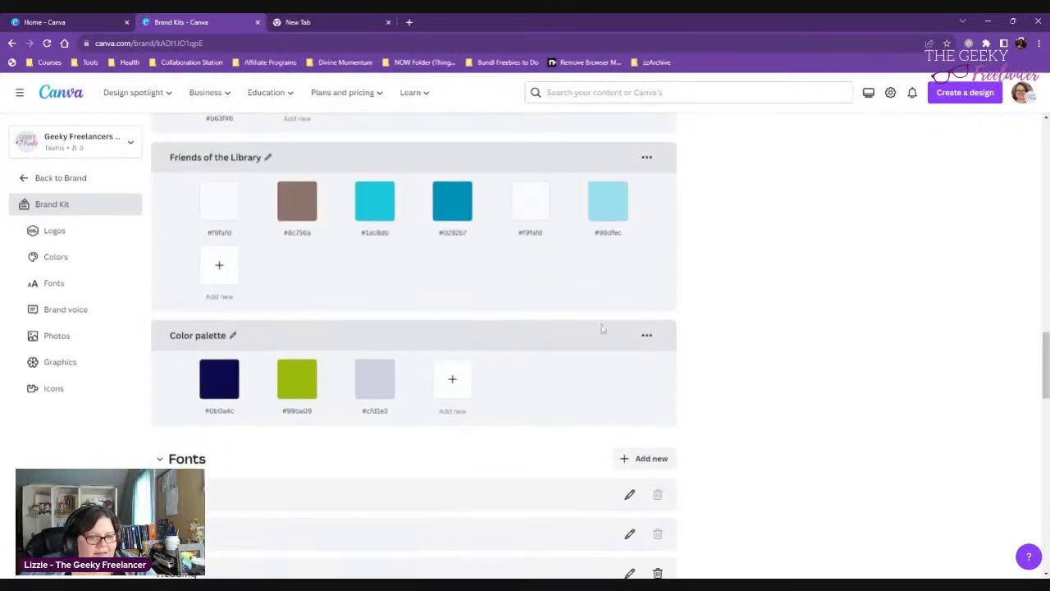
click(646, 336)
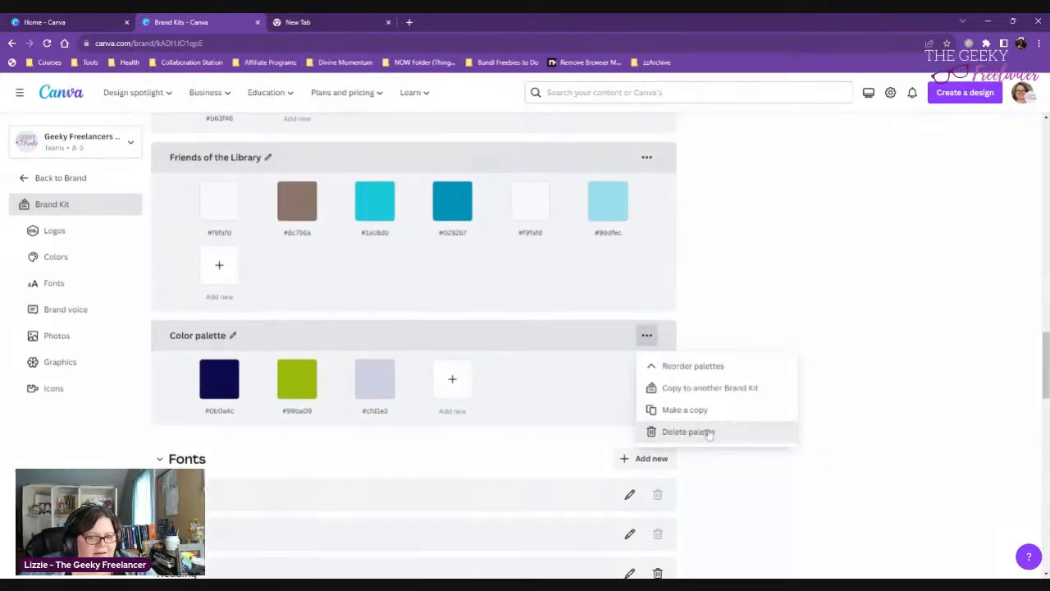
click(685, 431)
click(643, 382)
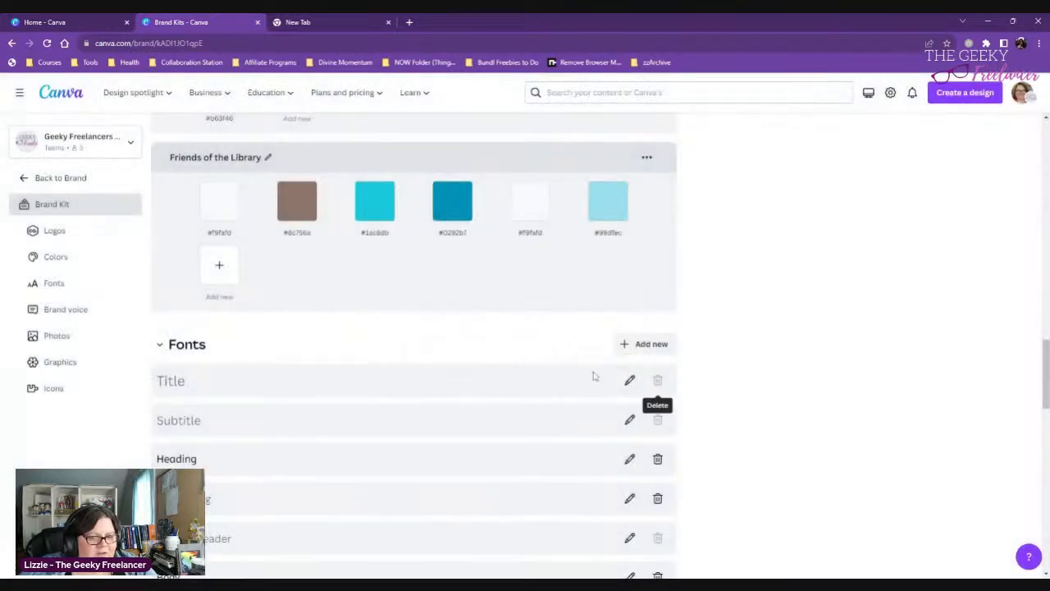
- Add a new custom palette to the brand kit's Colors section
scroll(478, 357, up, 5)
scroll(480, 353, down, 3)
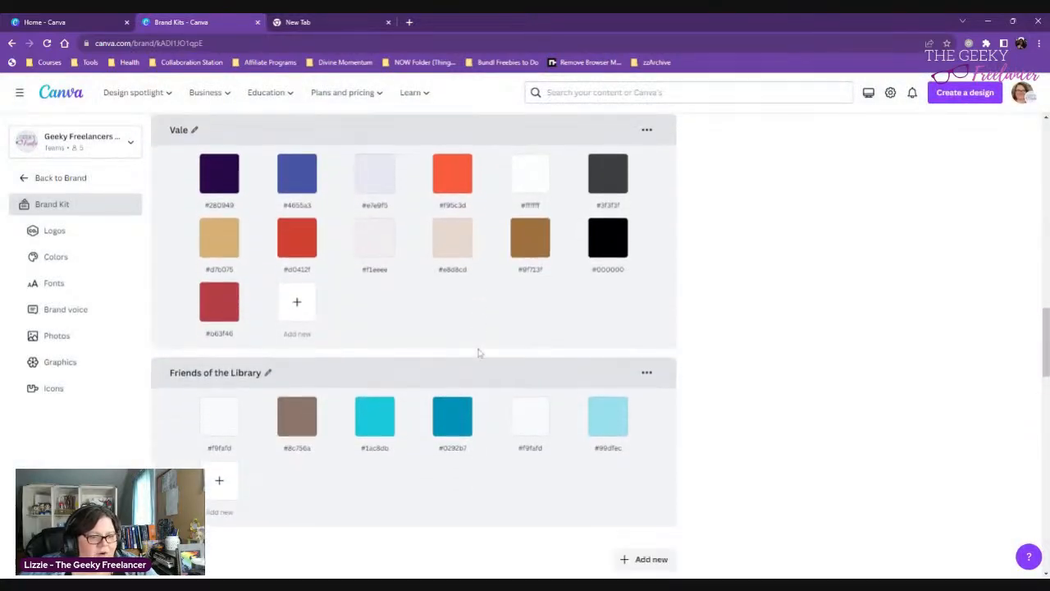
scroll(587, 379, up, 15)
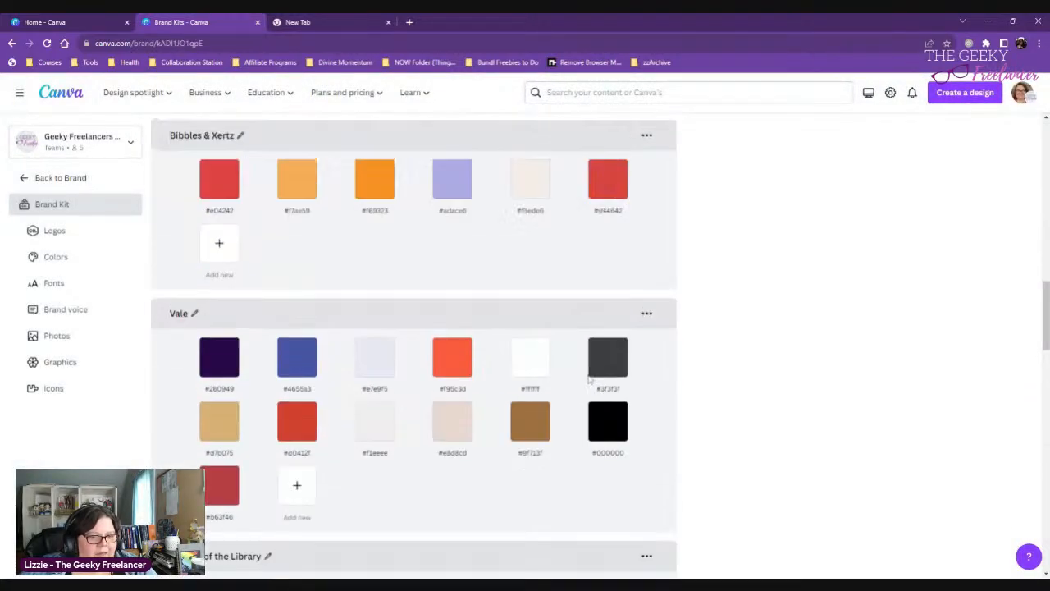
scroll(589, 380, down, 18)
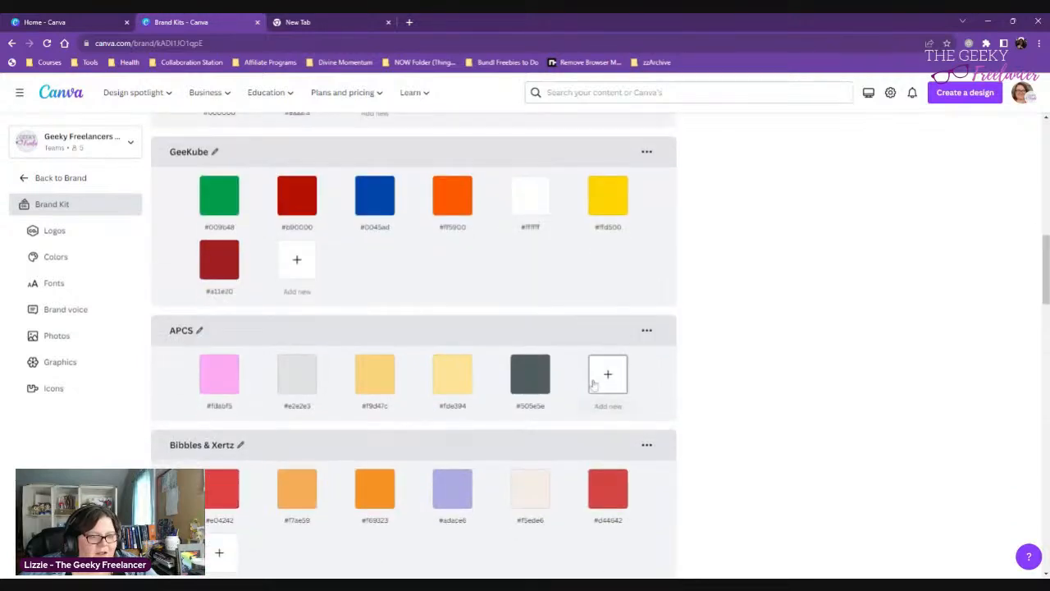
scroll(593, 384, up, 15)
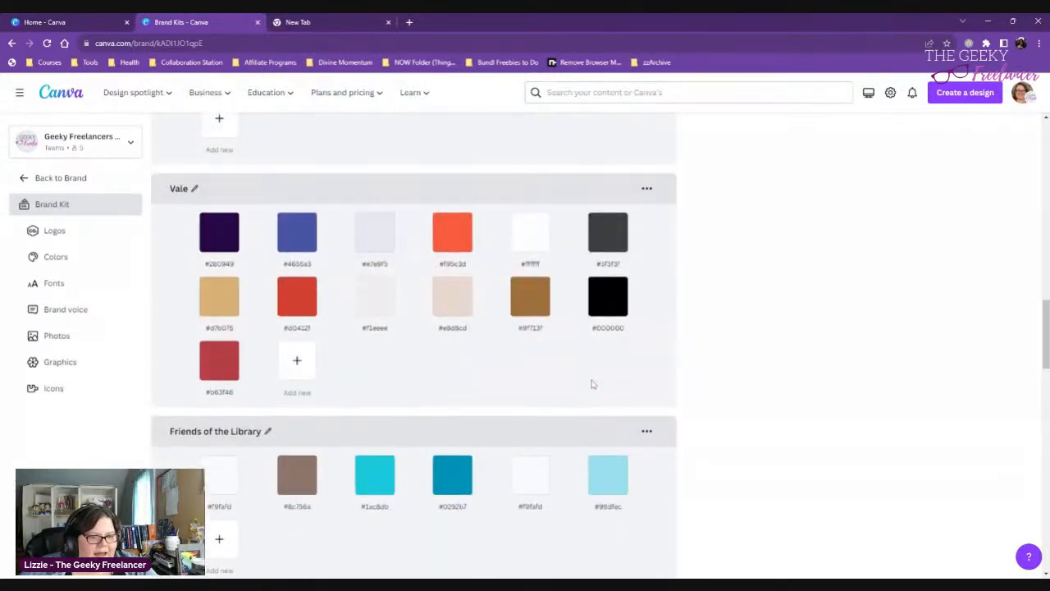
scroll(540, 385, up, 3)
click(638, 433)
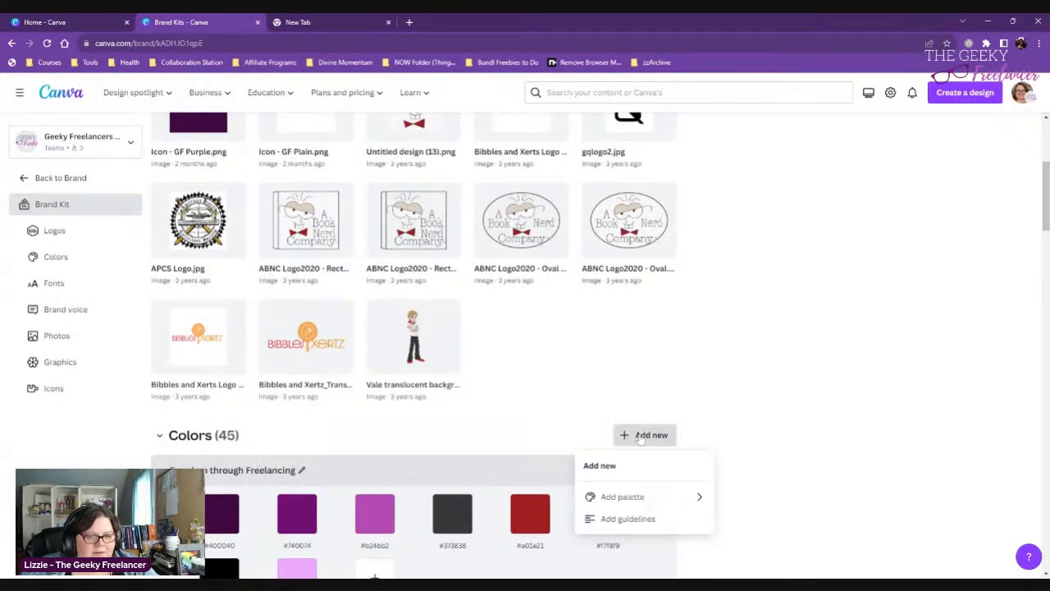
scroll(710, 418, down, 1)
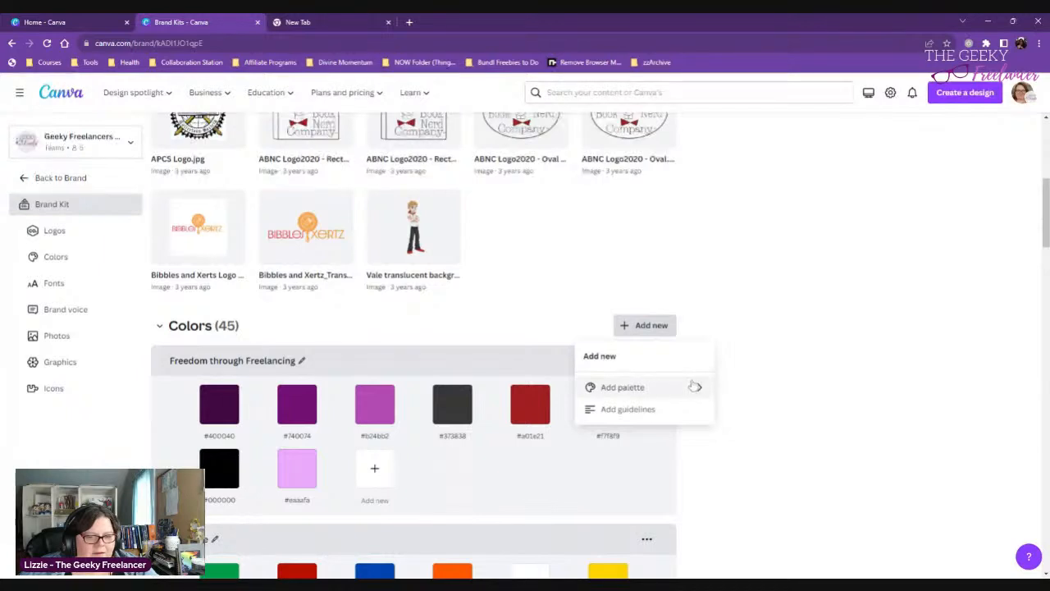
click(695, 388)
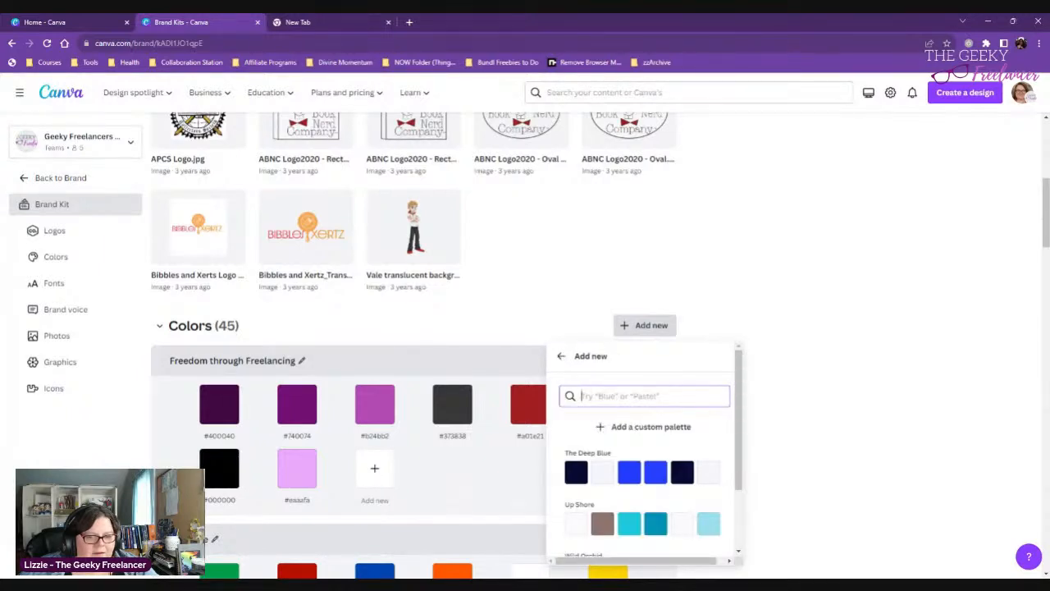
click(632, 427)
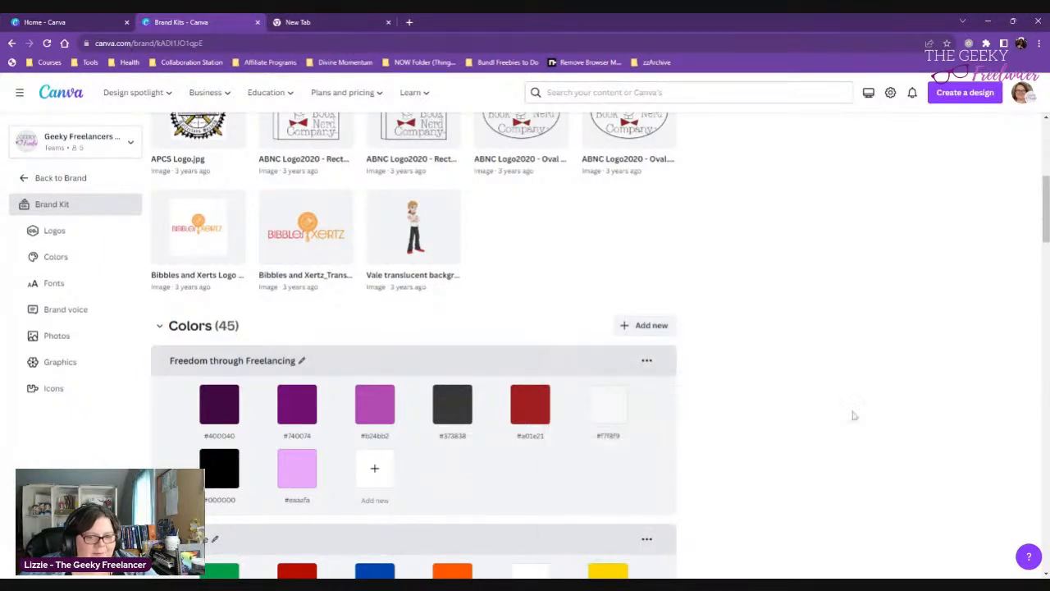
- Add a first solid color to the new empty palette above the Fonts section and go back to the open home page
scroll(851, 411, down, 2)
scroll(851, 411, down, 9)
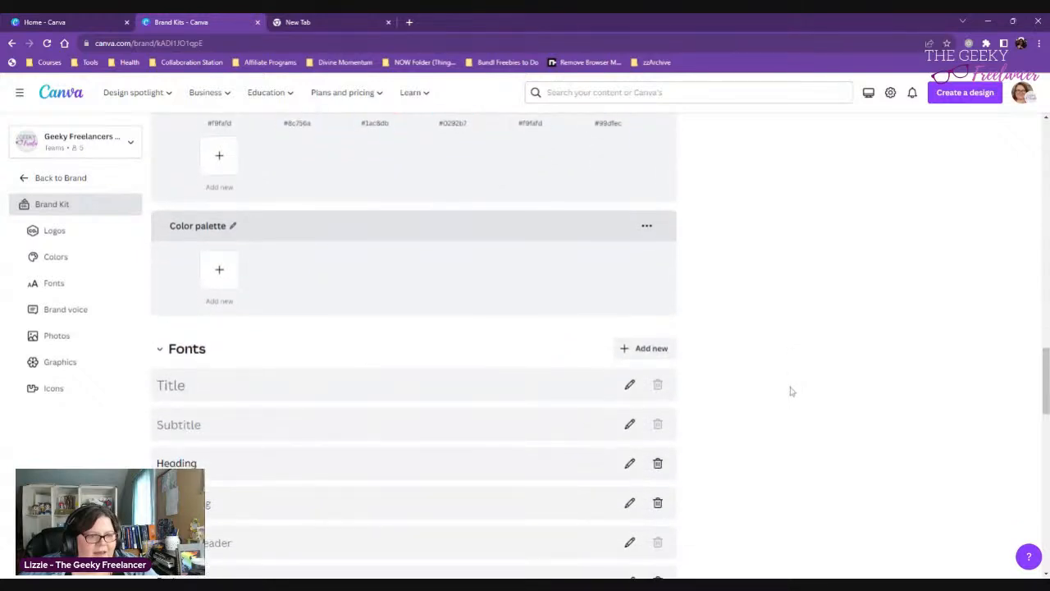
click(220, 271)
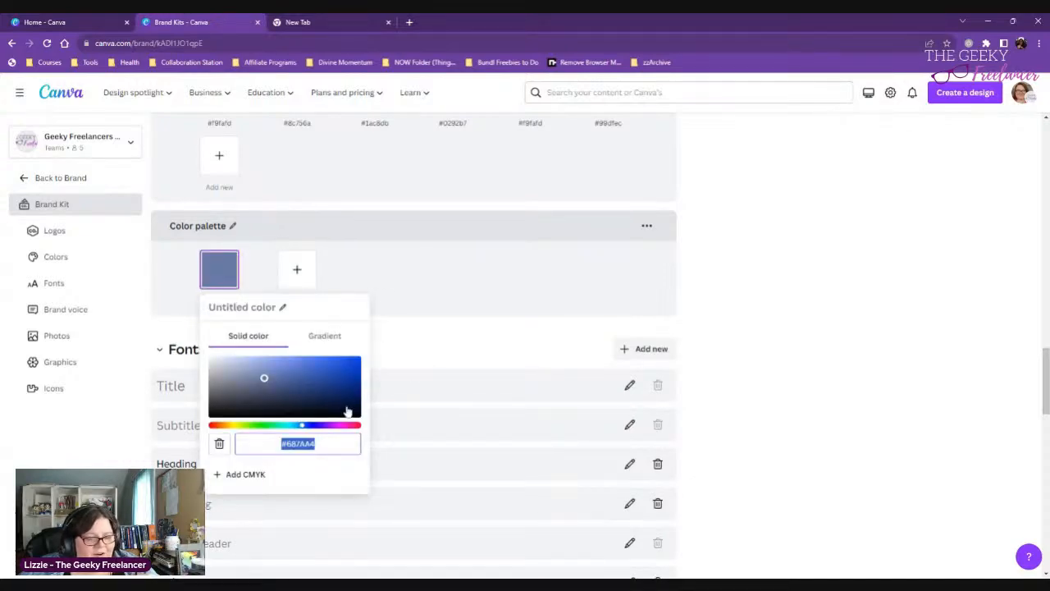
click(51, 22)
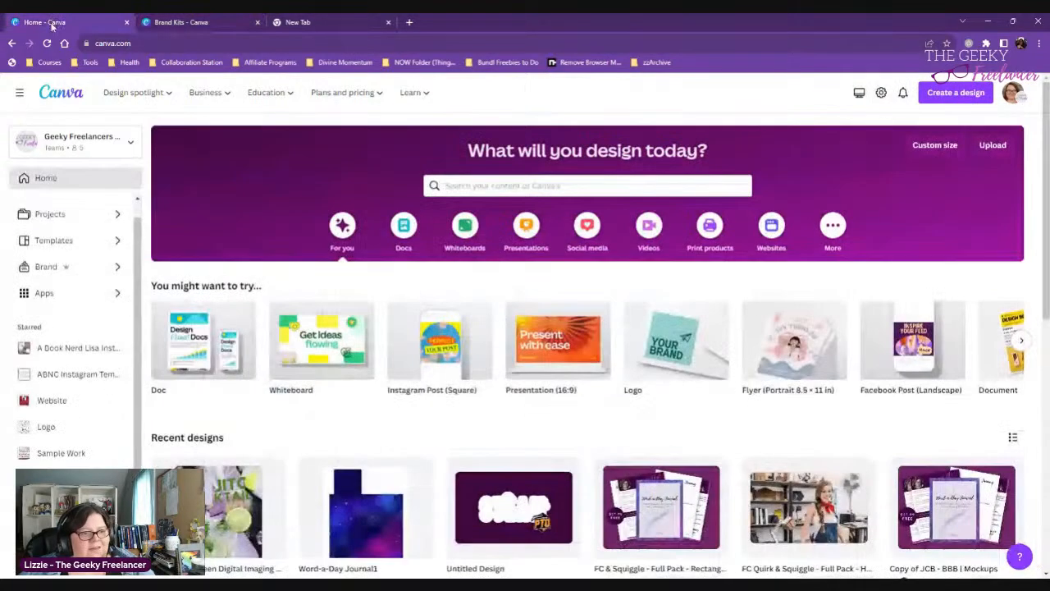
scroll(483, 394, down, 3)
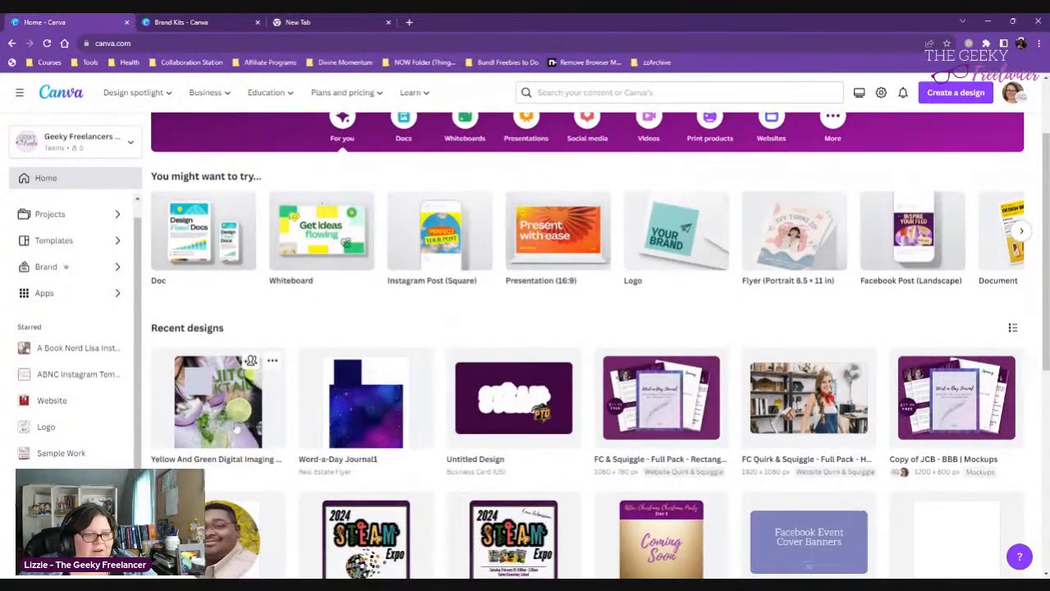
click(235, 427)
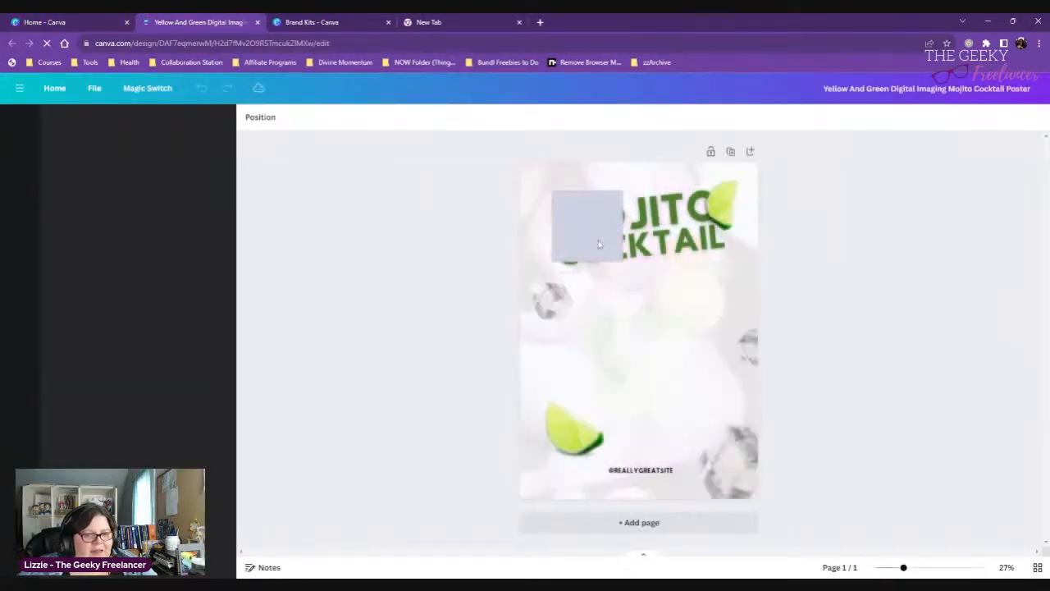
click(599, 243)
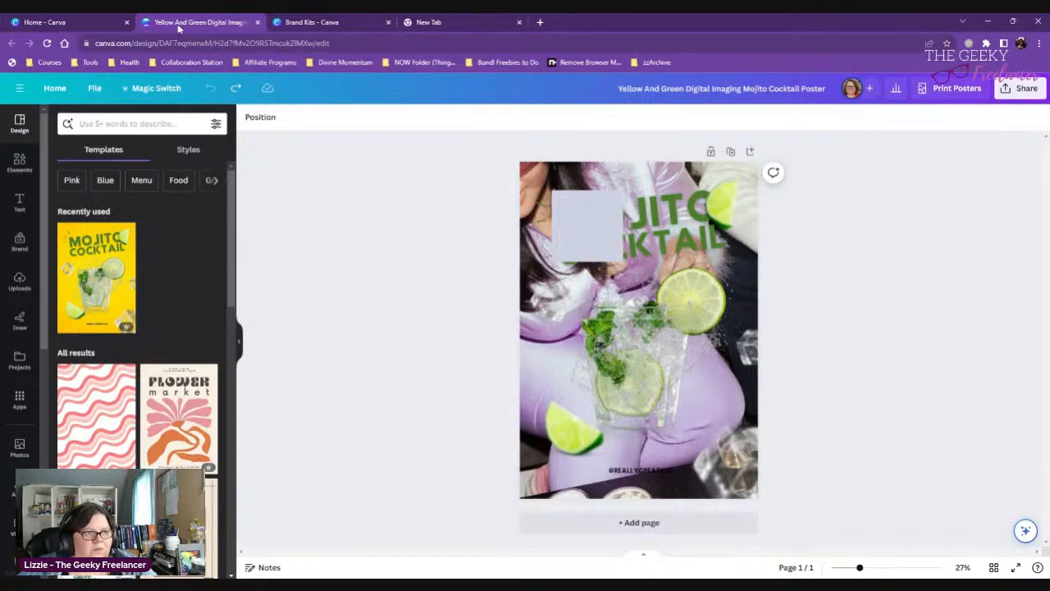
click(258, 22)
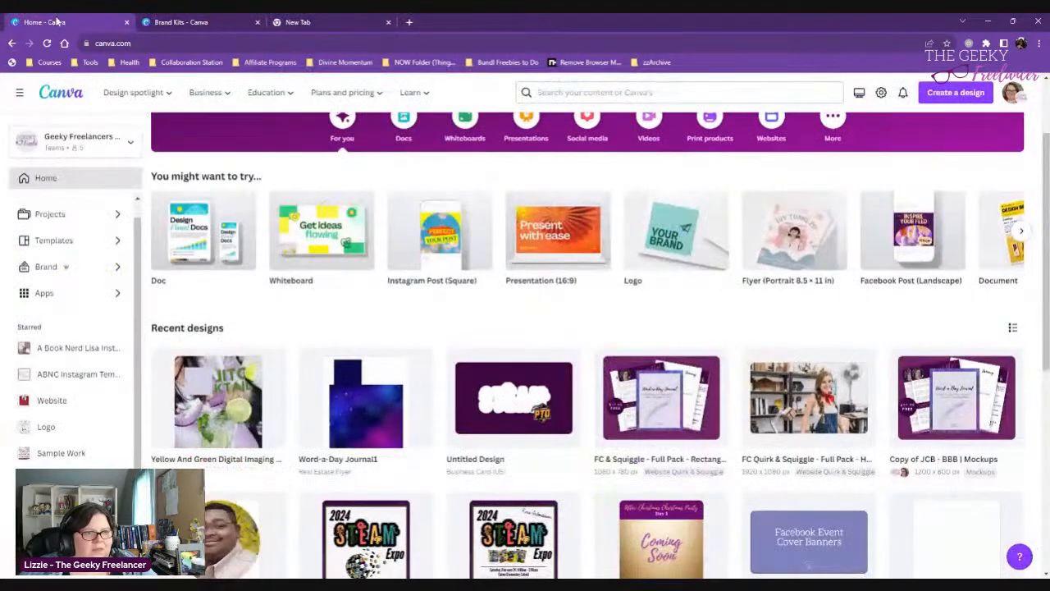
- Create a blank Presentation (16:9) design from the home page suggestions
scroll(563, 281, up, 2)
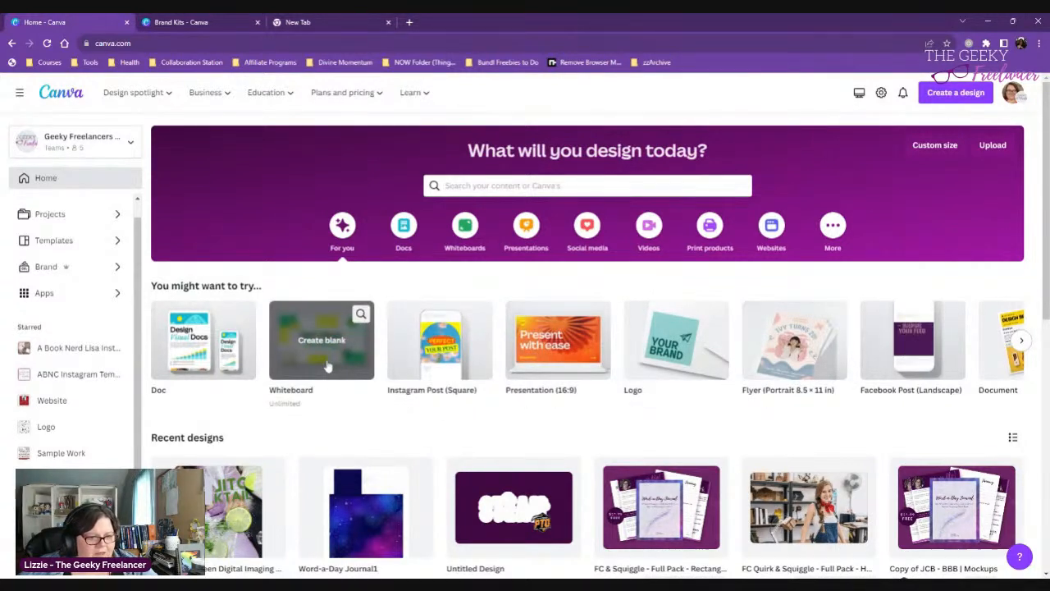
click(557, 359)
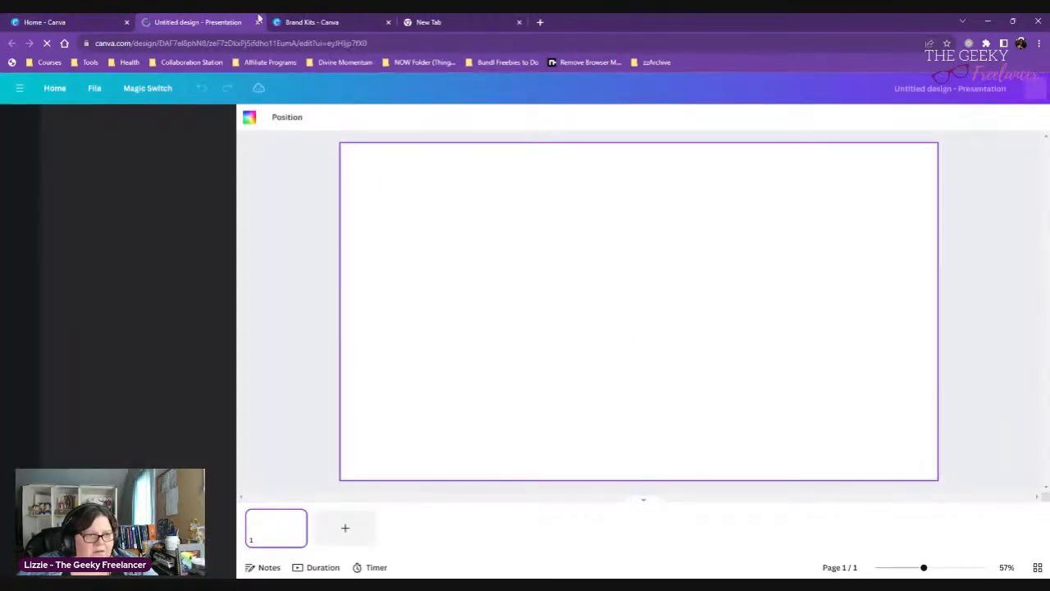
click(257, 22)
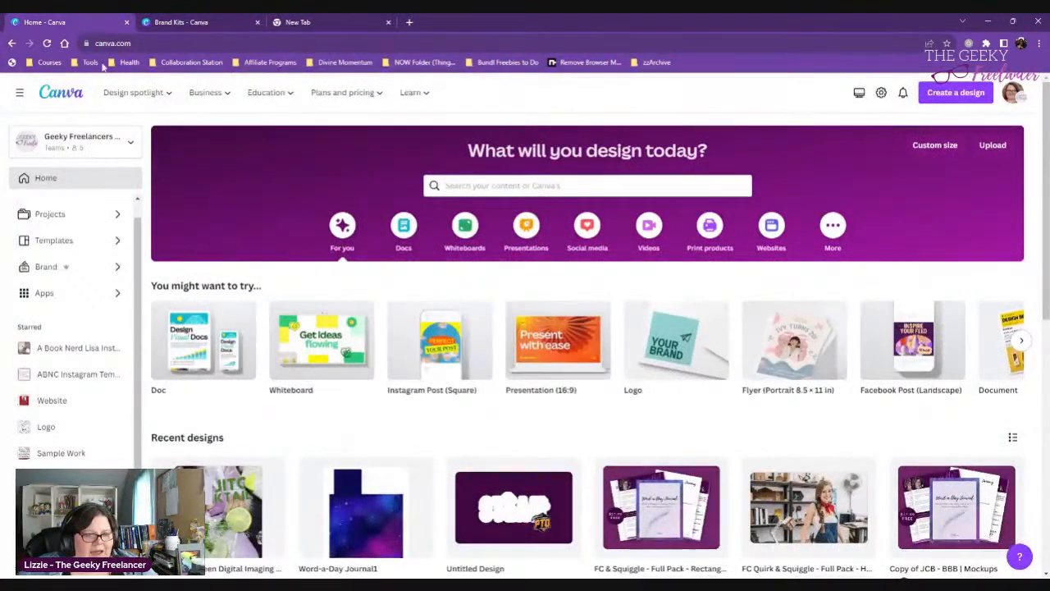
click(555, 354)
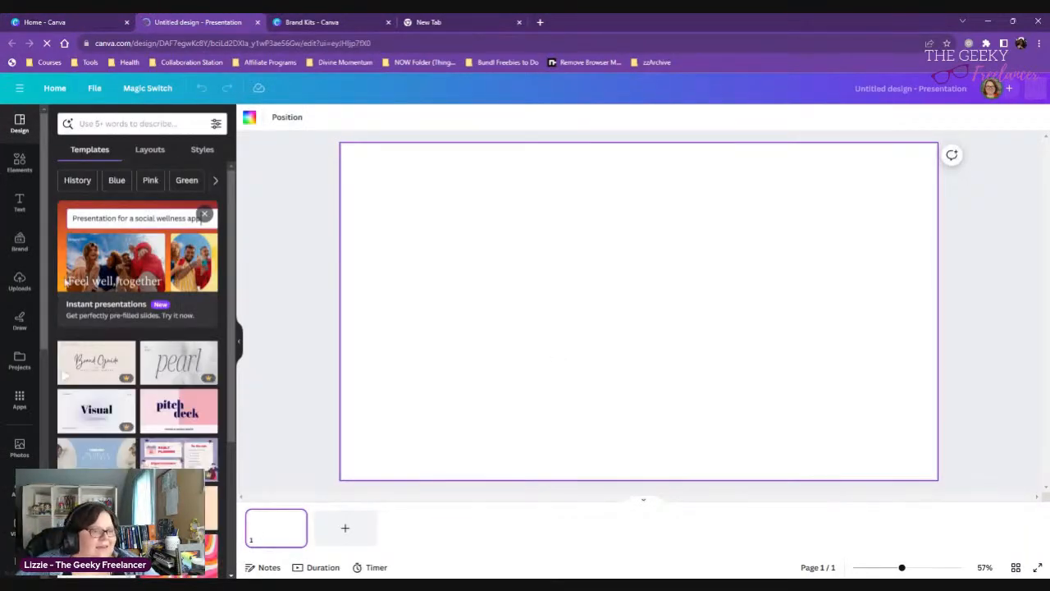
- Apply the Word List Winner page of the Pink Orange Yellow Happy Hippie Word List Game template to the blank slide
scroll(125, 342, down, 1)
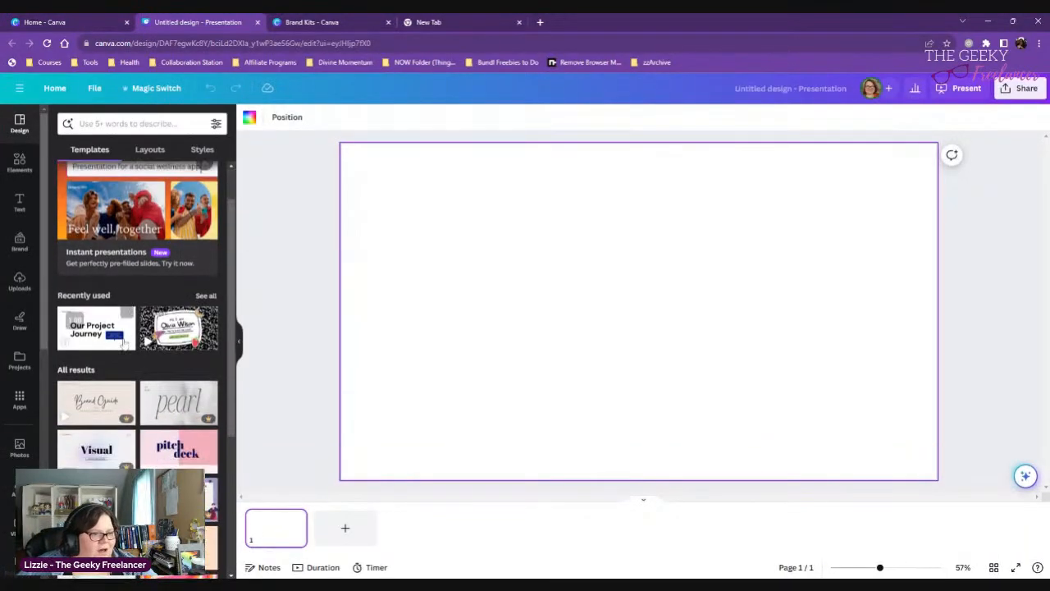
click(136, 219)
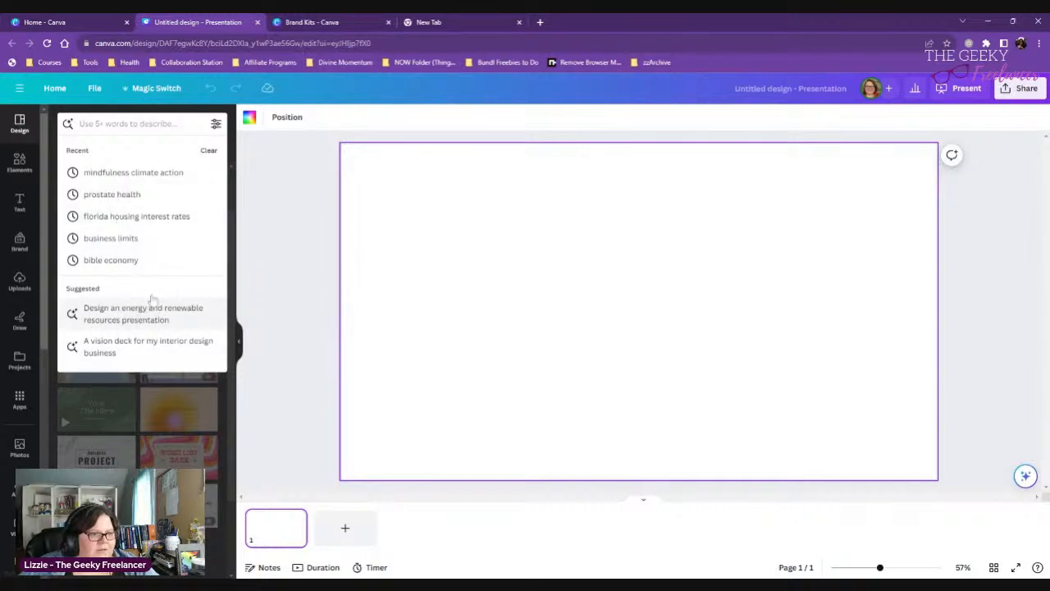
click(296, 309)
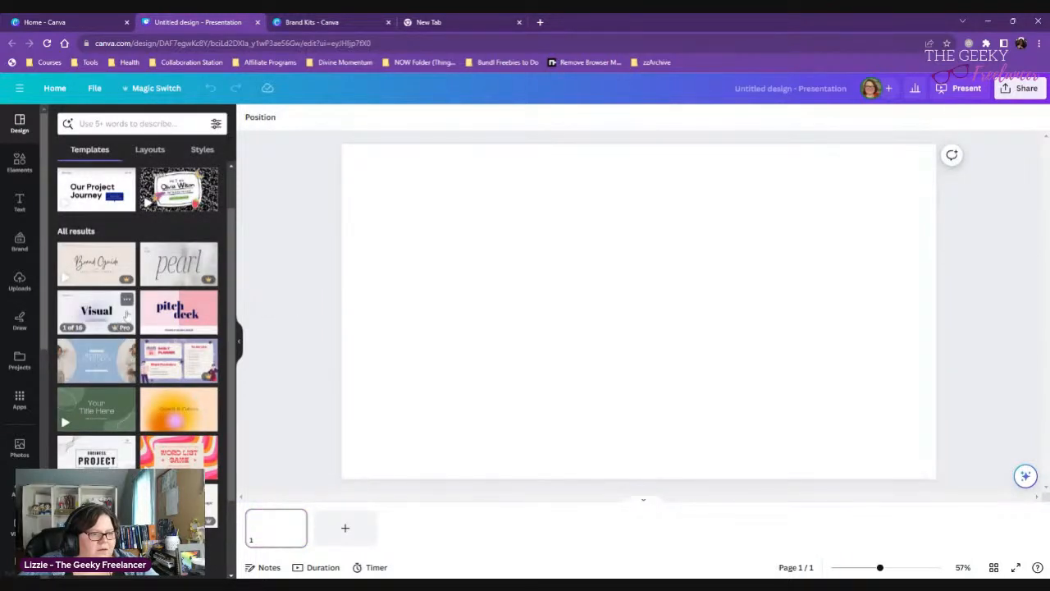
click(179, 455)
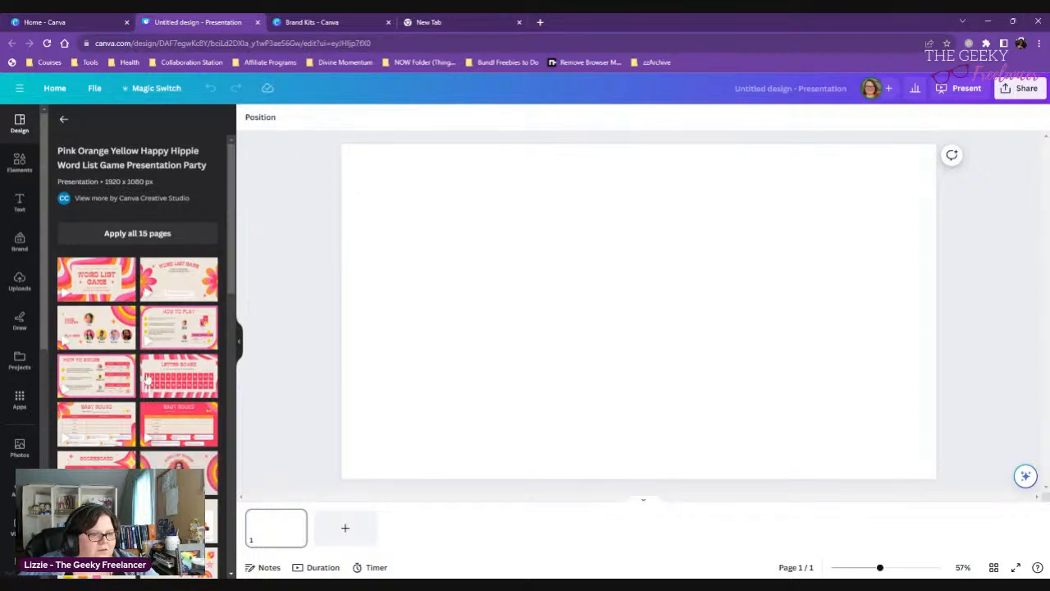
scroll(172, 384, down, 5)
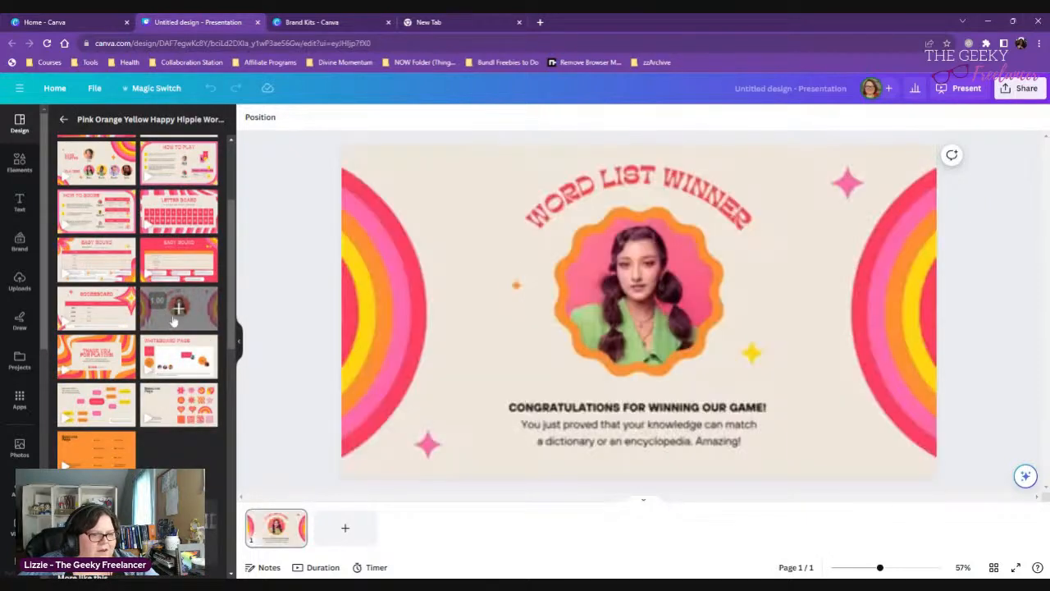
click(178, 310)
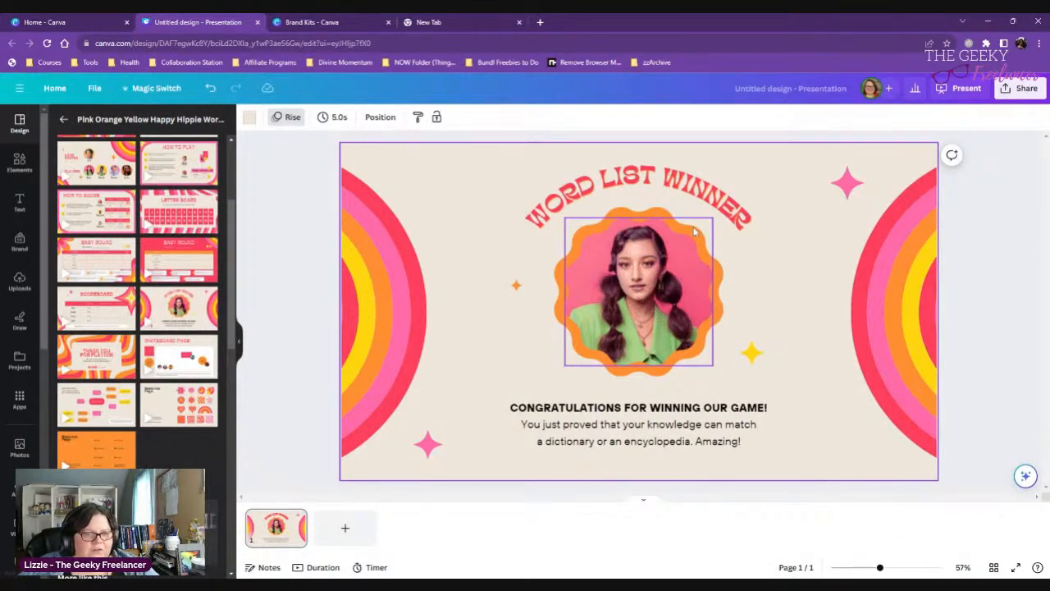
- Copy hex code #FF9031 from the scalloped orange frame around the portrait and set the new brand palette's first color to it
click(722, 267)
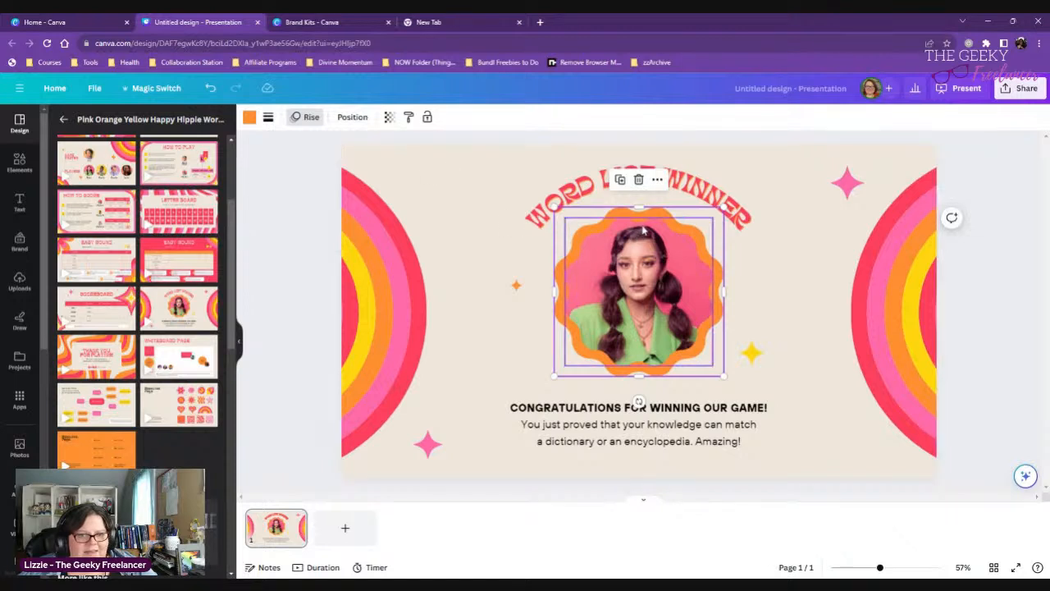
click(250, 119)
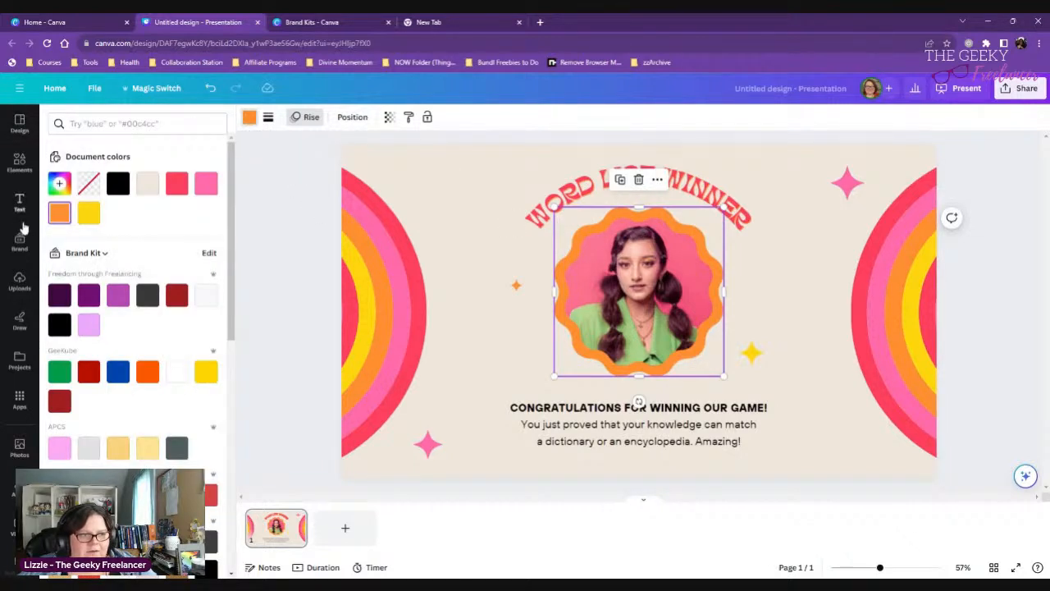
click(59, 212)
key(ctrl+c)
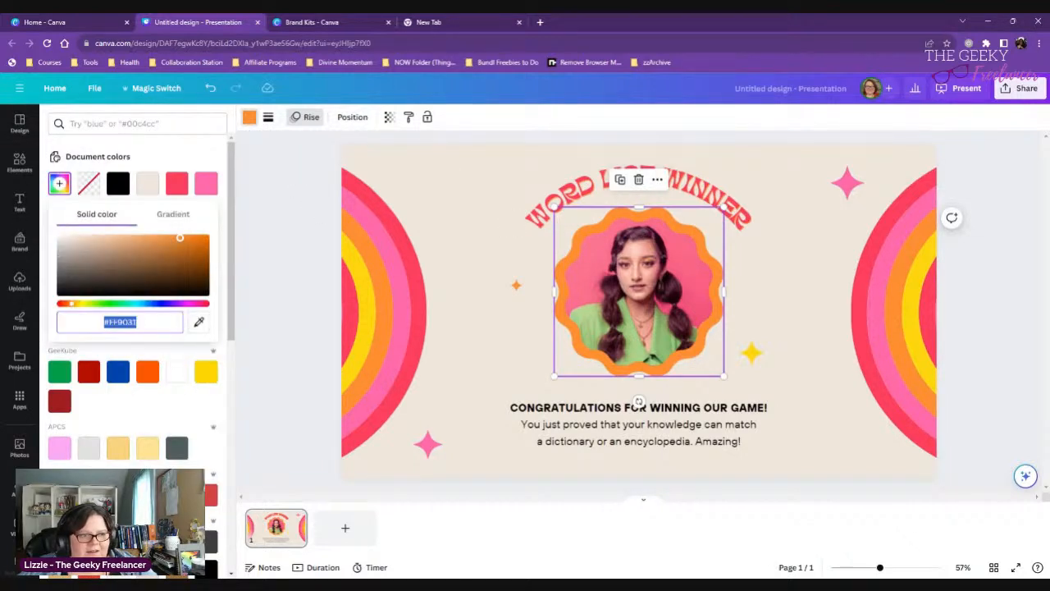
double_click(121, 322)
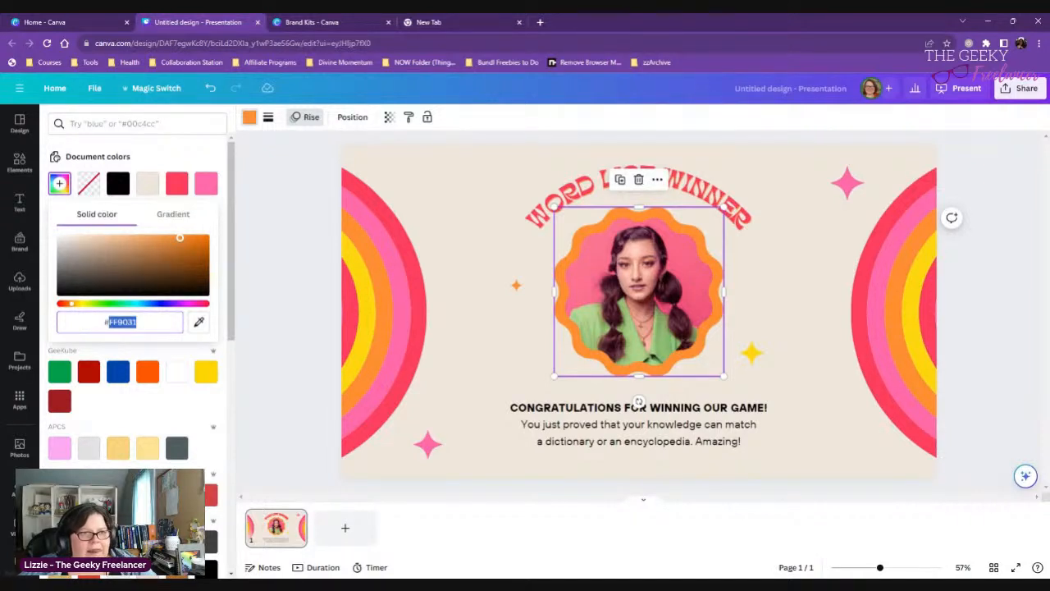
click(339, 23)
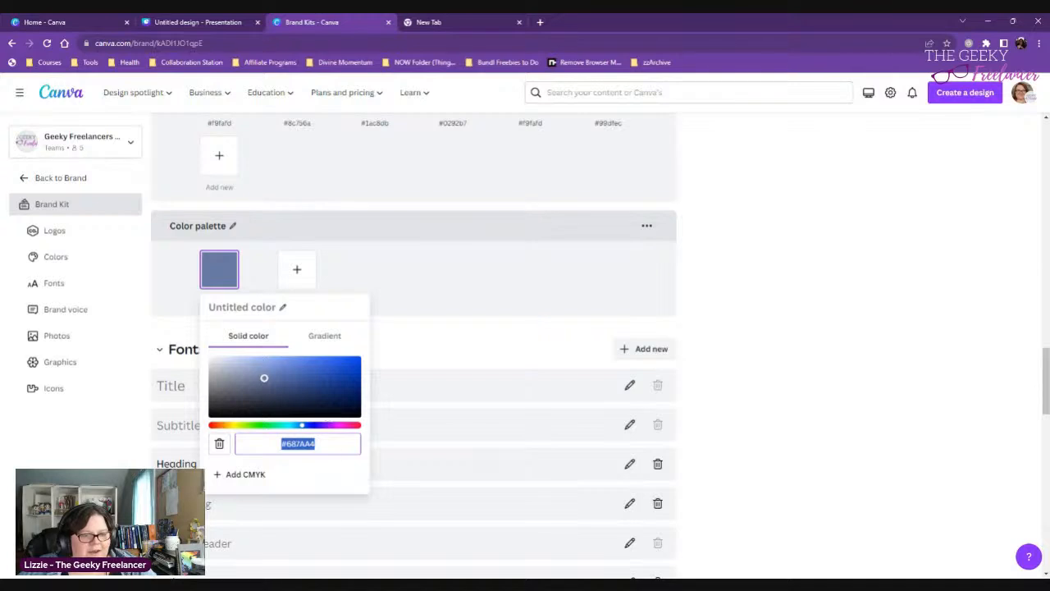
key(ctrl+v)
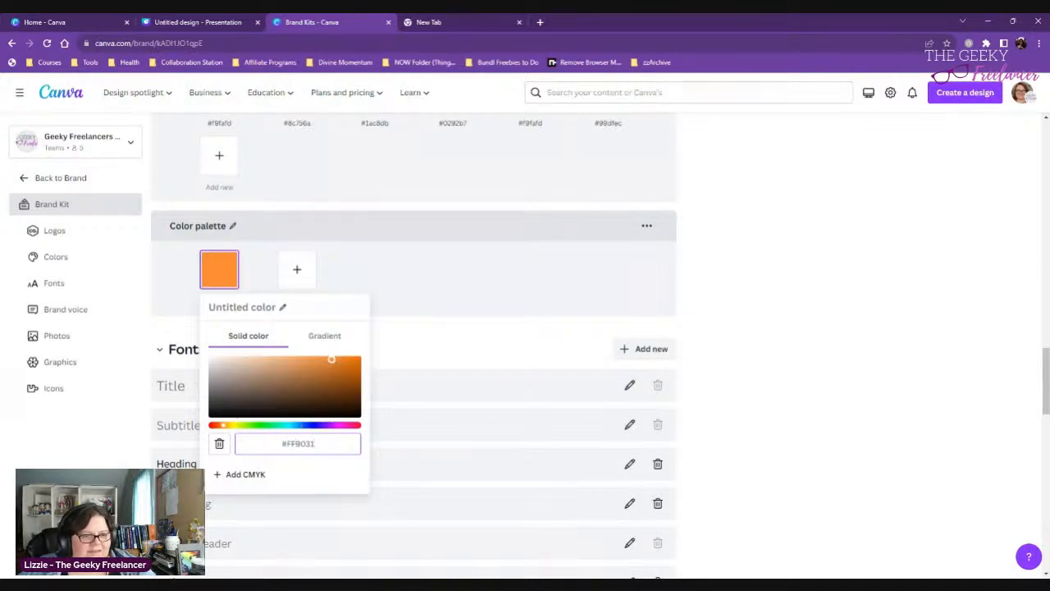
click(492, 294)
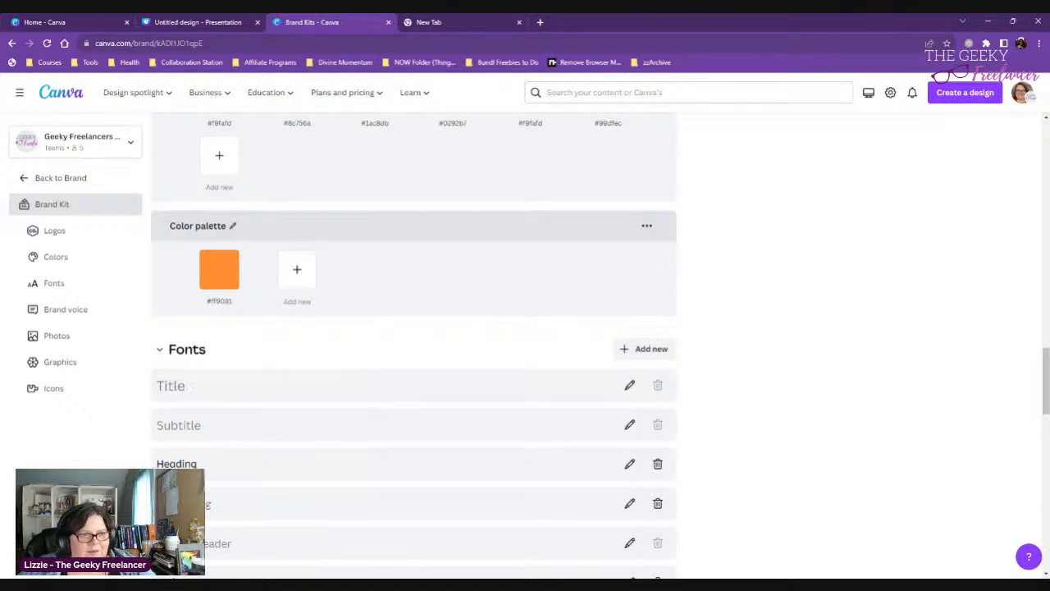
- Return to the presentation and view the hex code of the yellow band in the left rainbow graphic
click(198, 23)
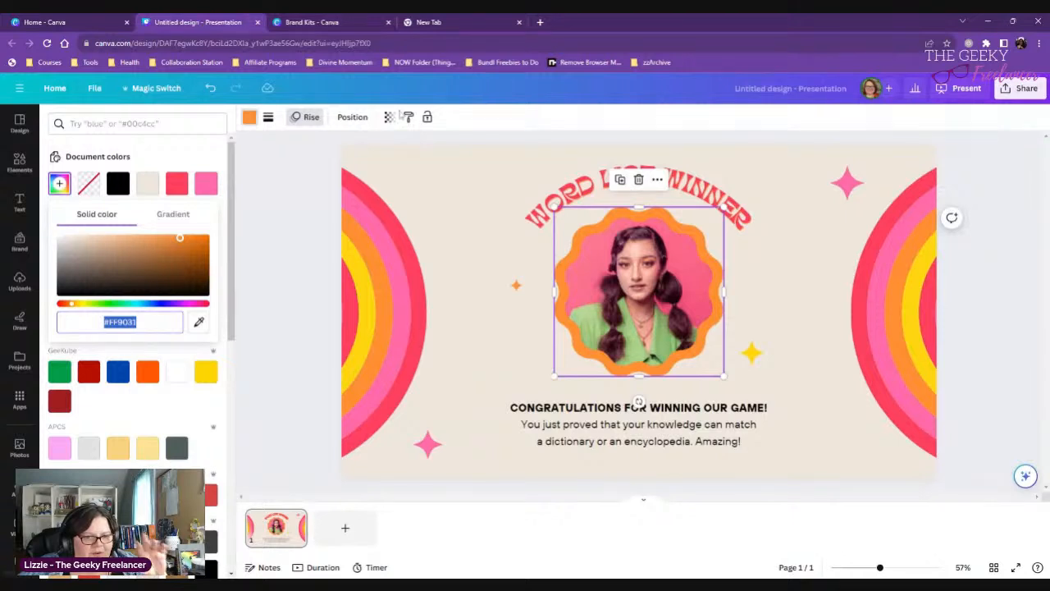
click(416, 373)
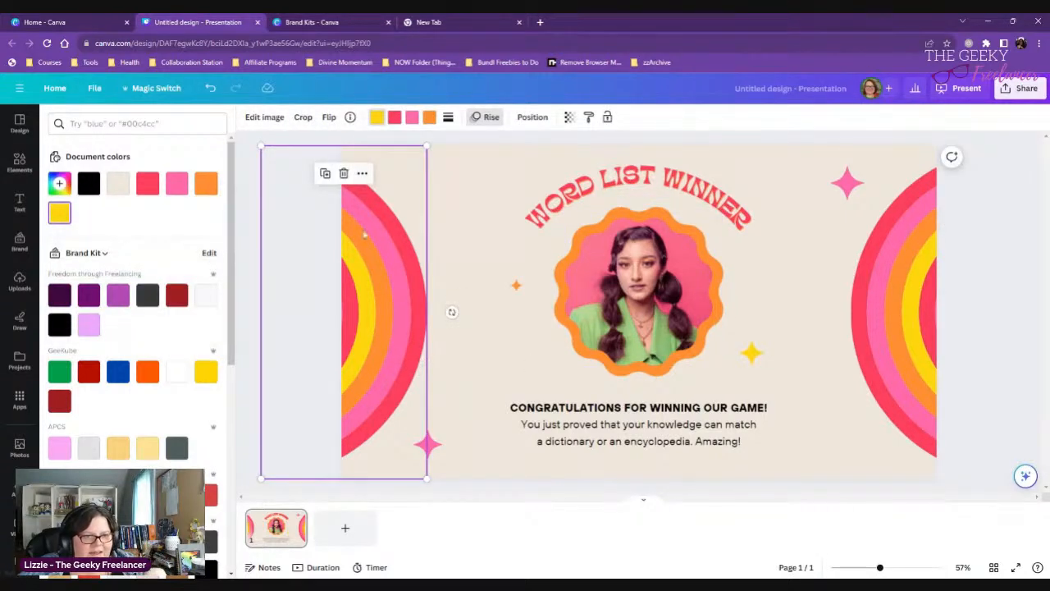
click(379, 124)
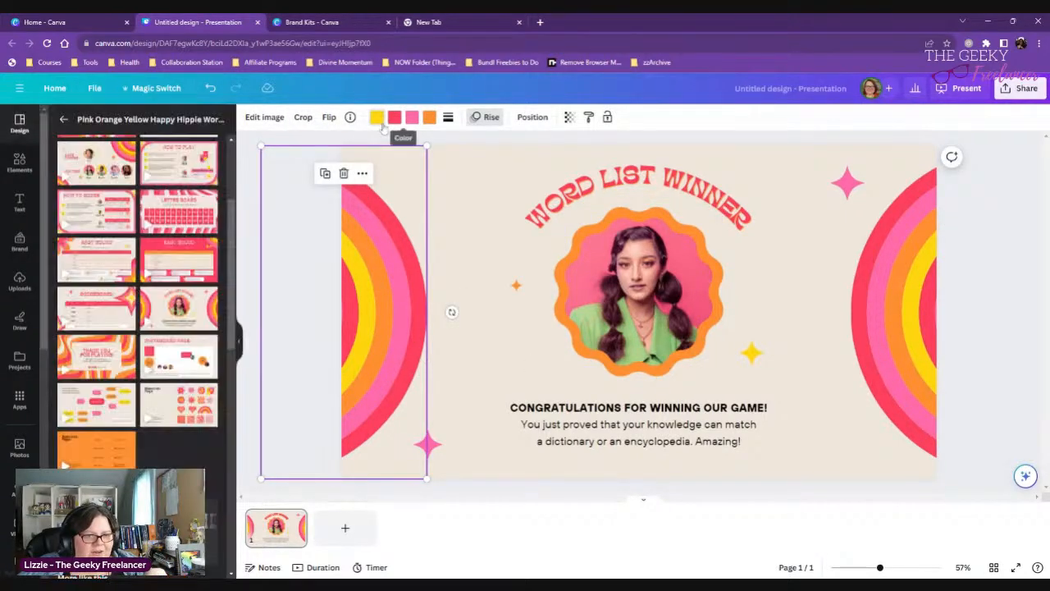
click(381, 125)
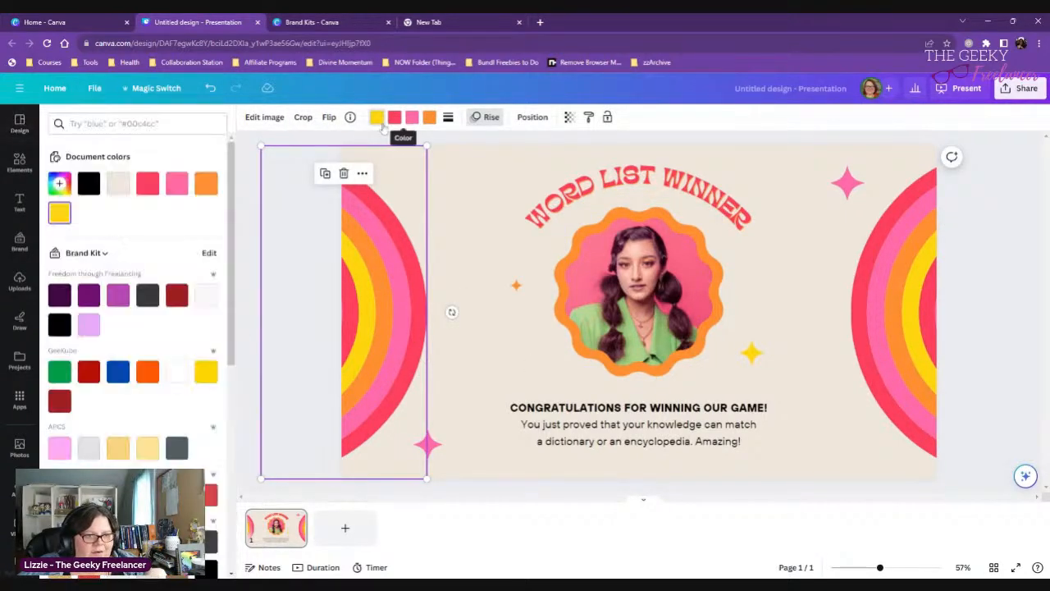
click(57, 215)
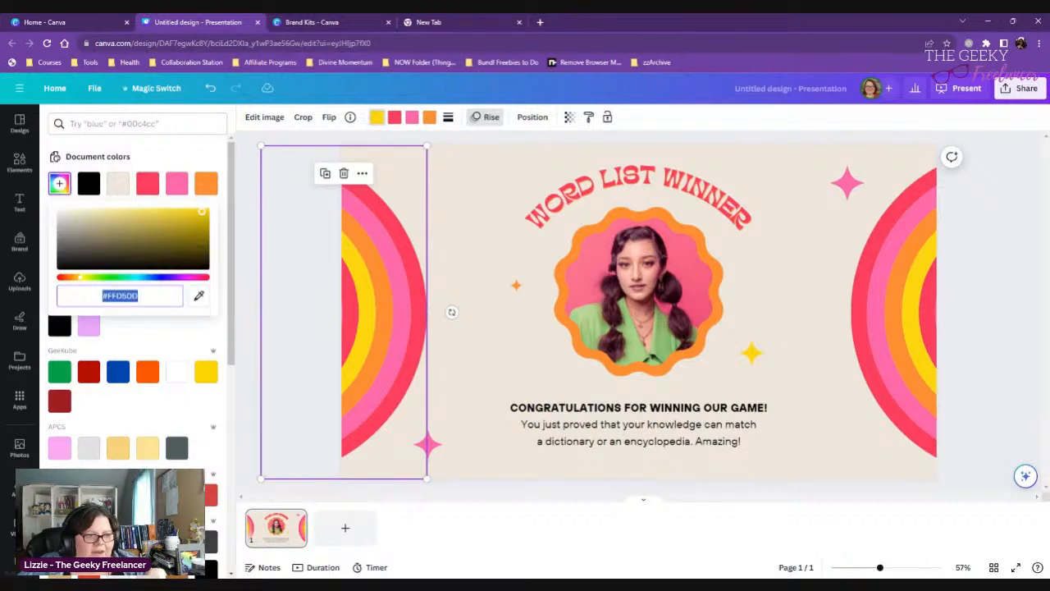
click(506, 312)
- Examine the photo colors extracted from the portrait in the center of the slide
click(687, 309)
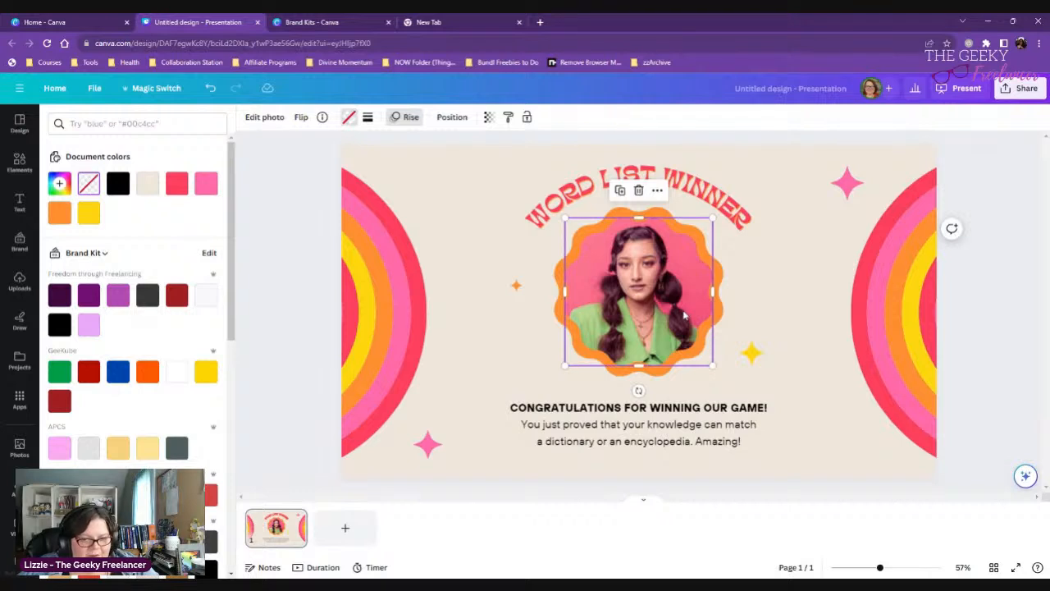
scroll(195, 308, down, 10)
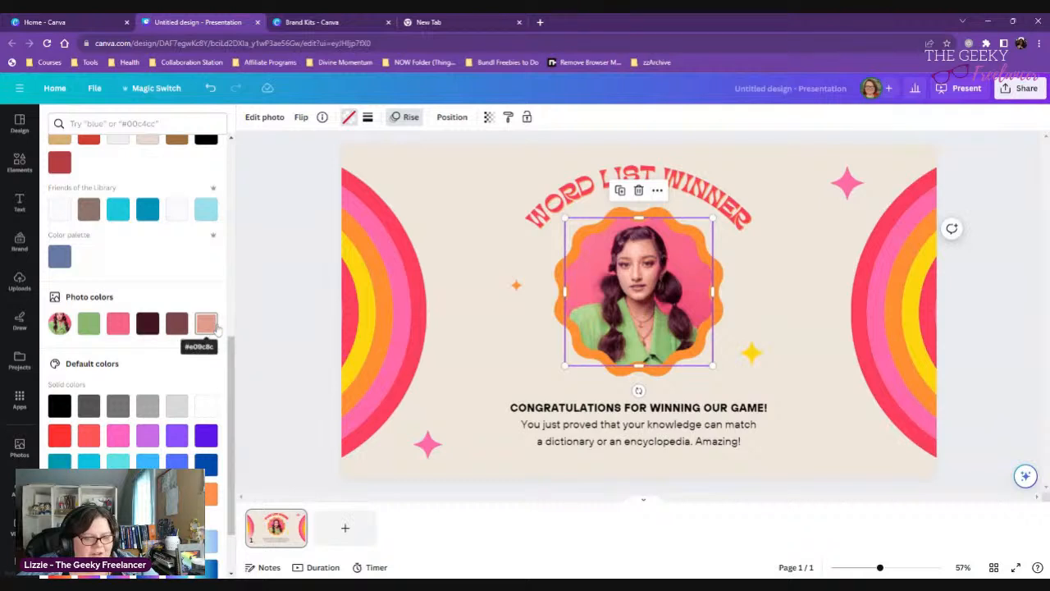
scroll(217, 327, up, 5)
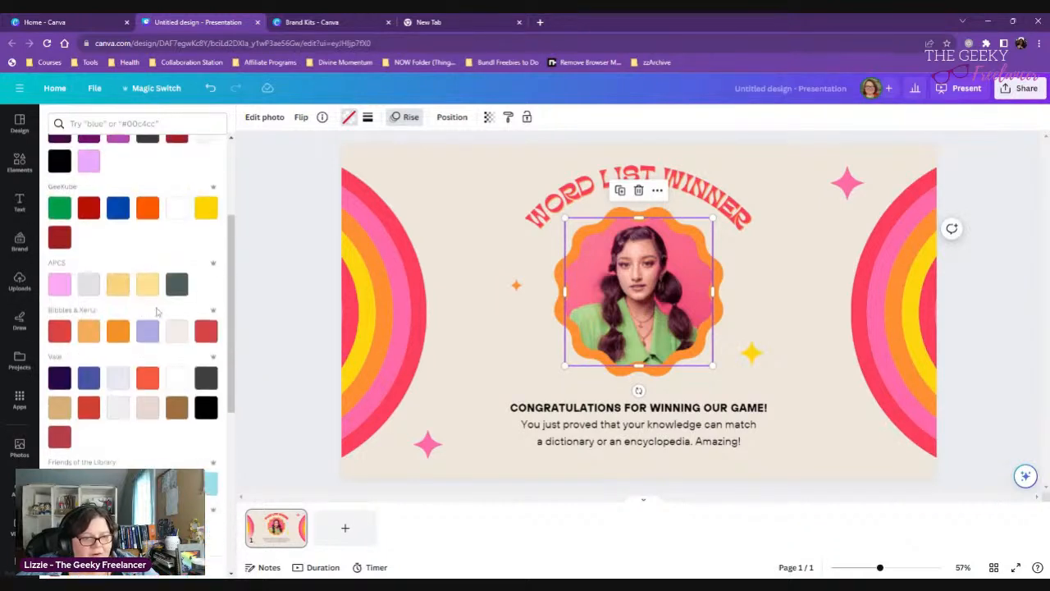
click(513, 327)
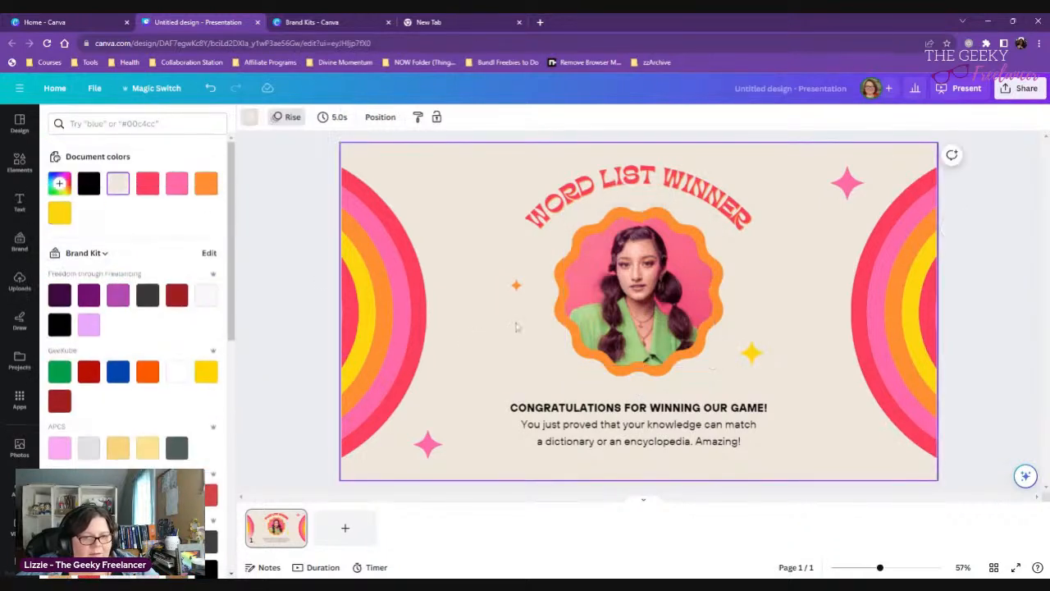
click(650, 330)
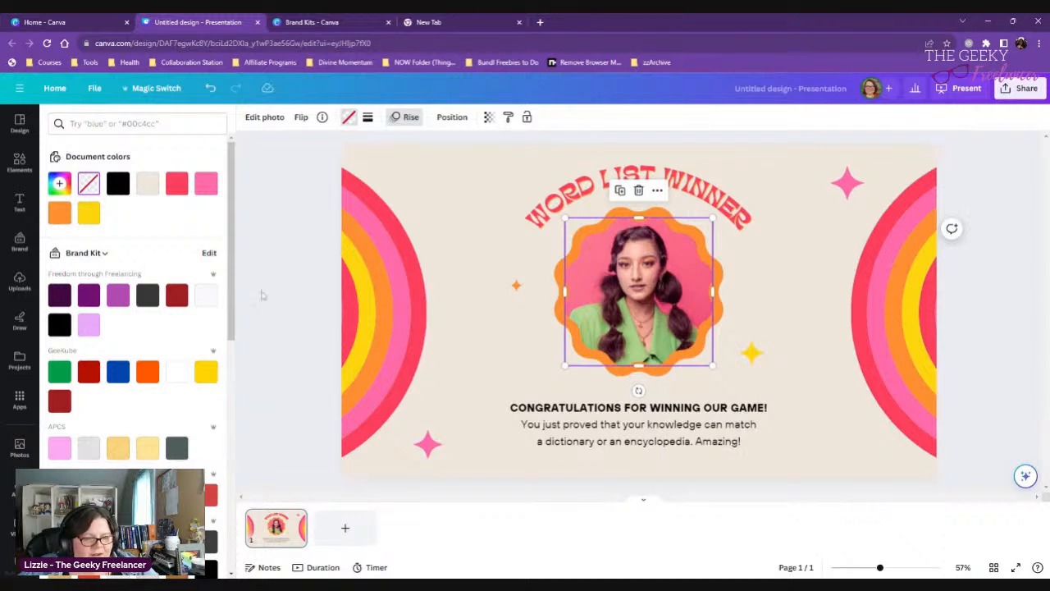
scroll(123, 279, down, 5)
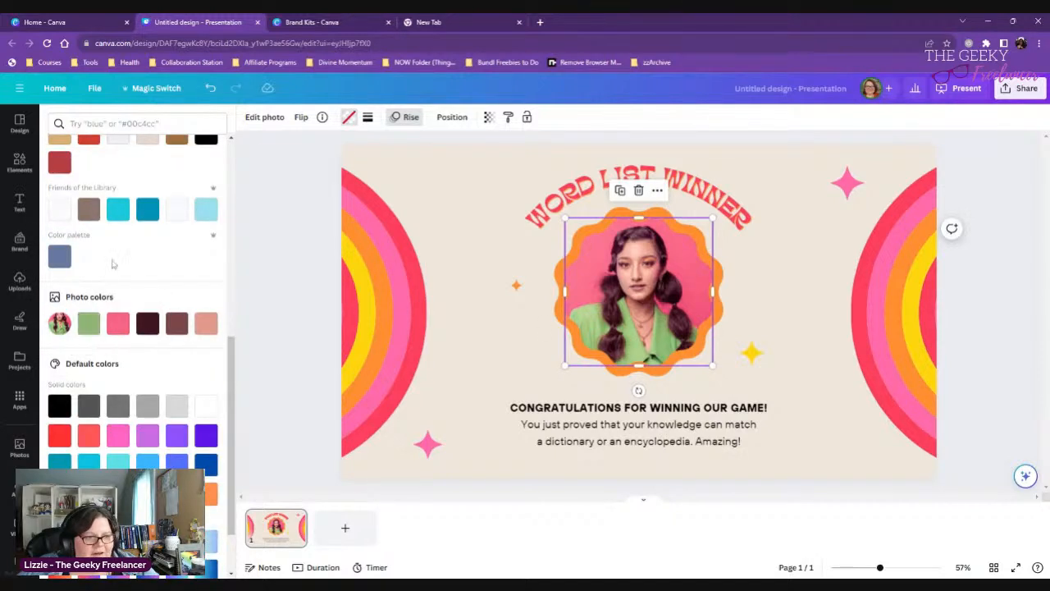
scroll(63, 267, up, 2)
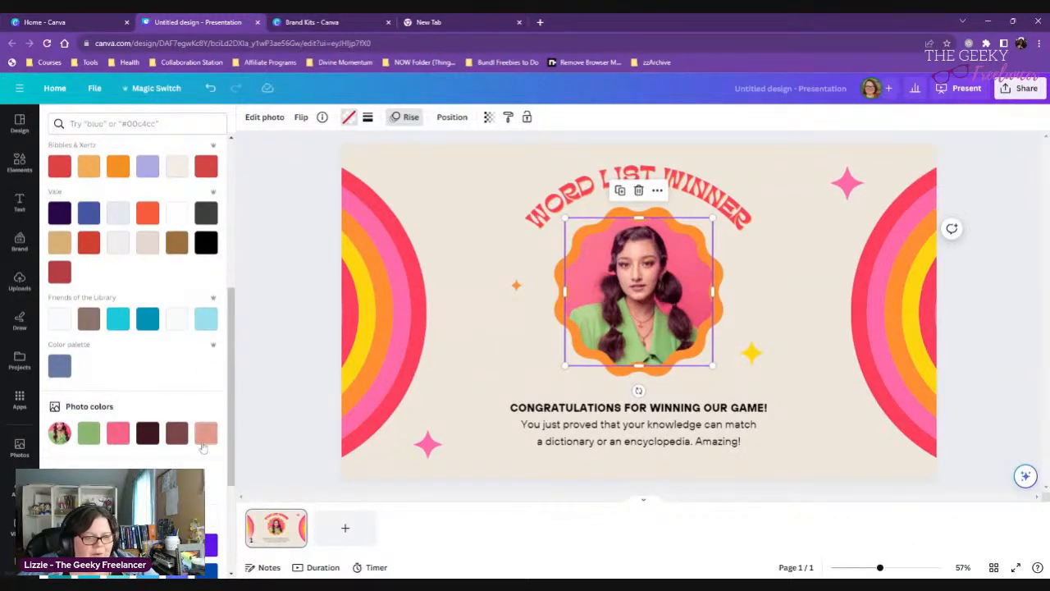
- Fill the portrait frame with the green photo color and copy its hex code #8BB672
click(89, 433)
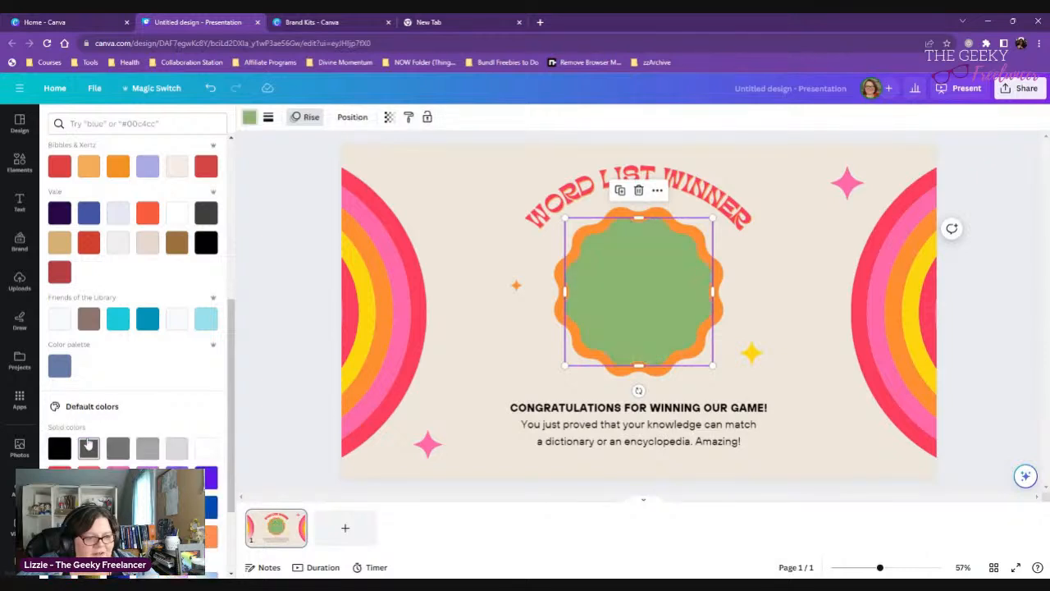
key(ctrl+z)
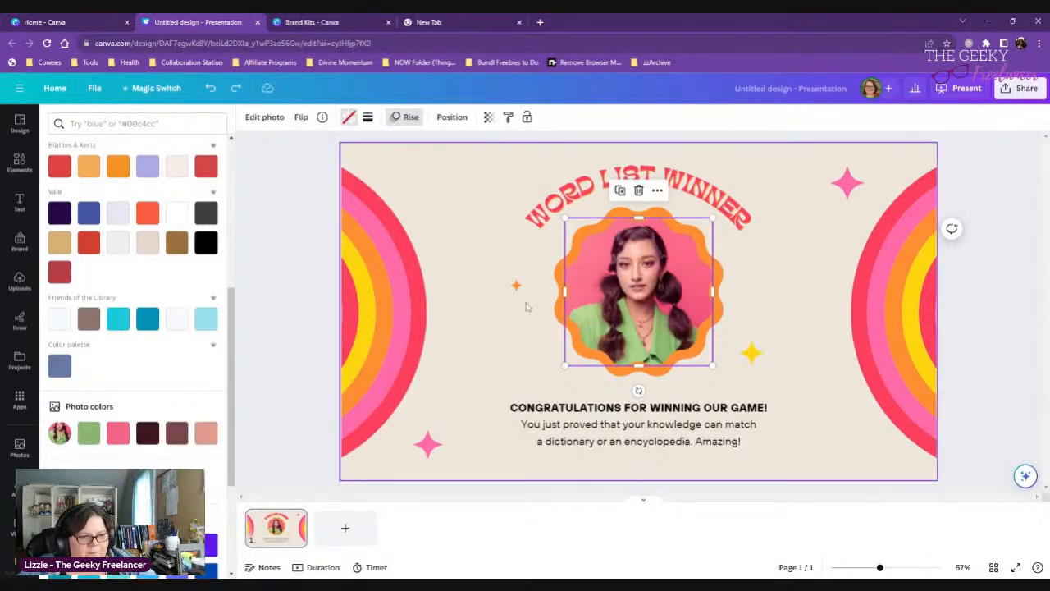
click(89, 434)
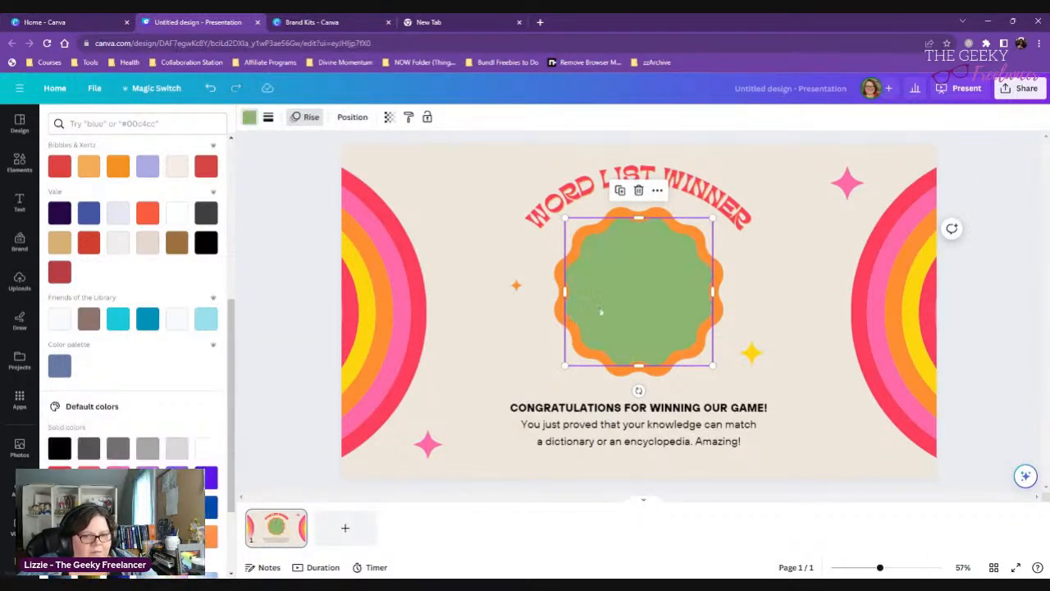
right_click(601, 312)
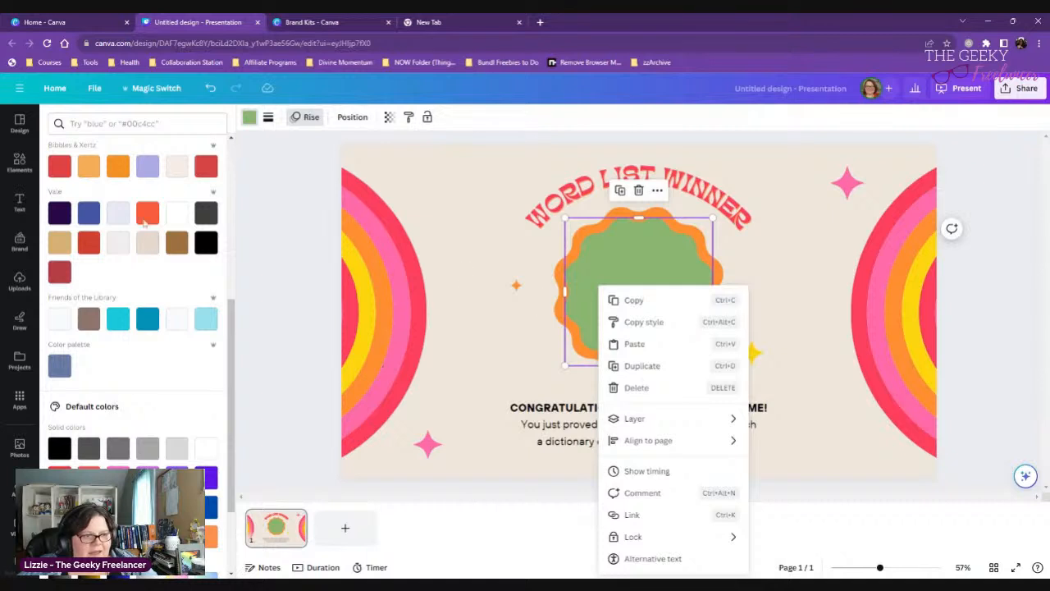
click(537, 322)
scroll(150, 300, up, 6)
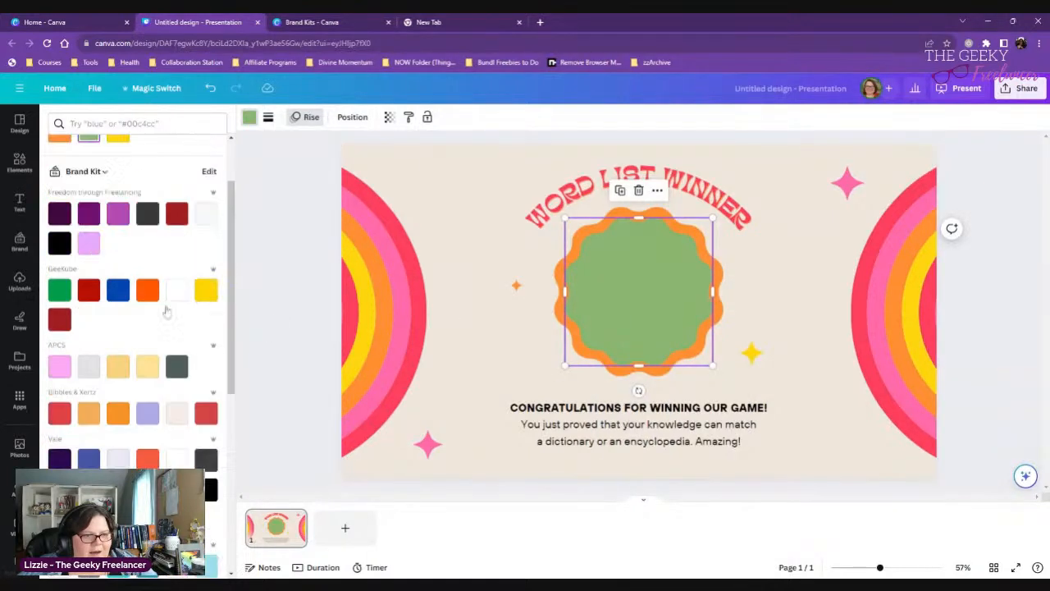
click(89, 214)
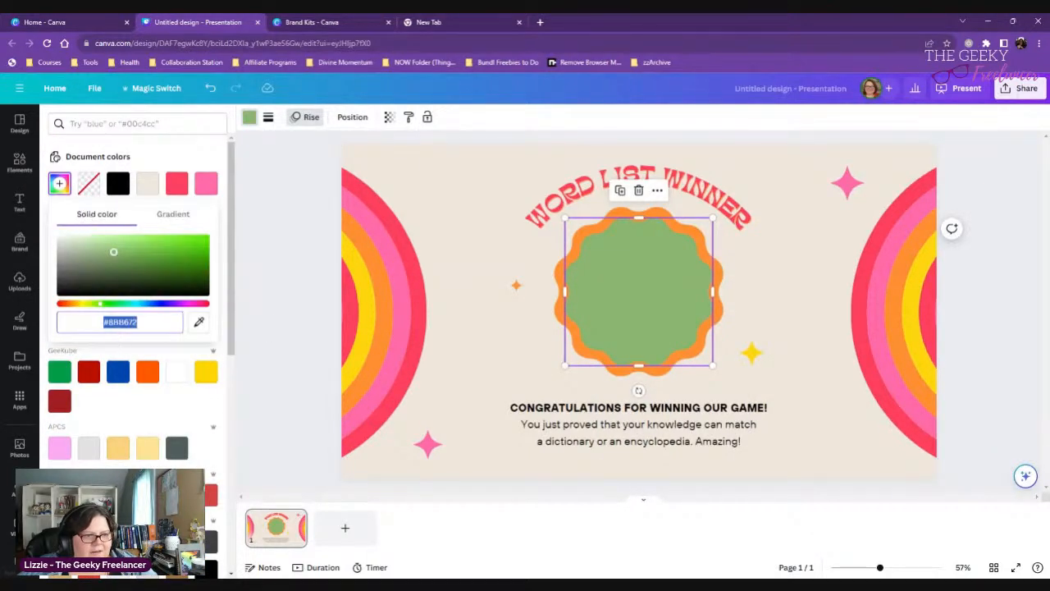
double_click(123, 322)
key(ctrl+c)
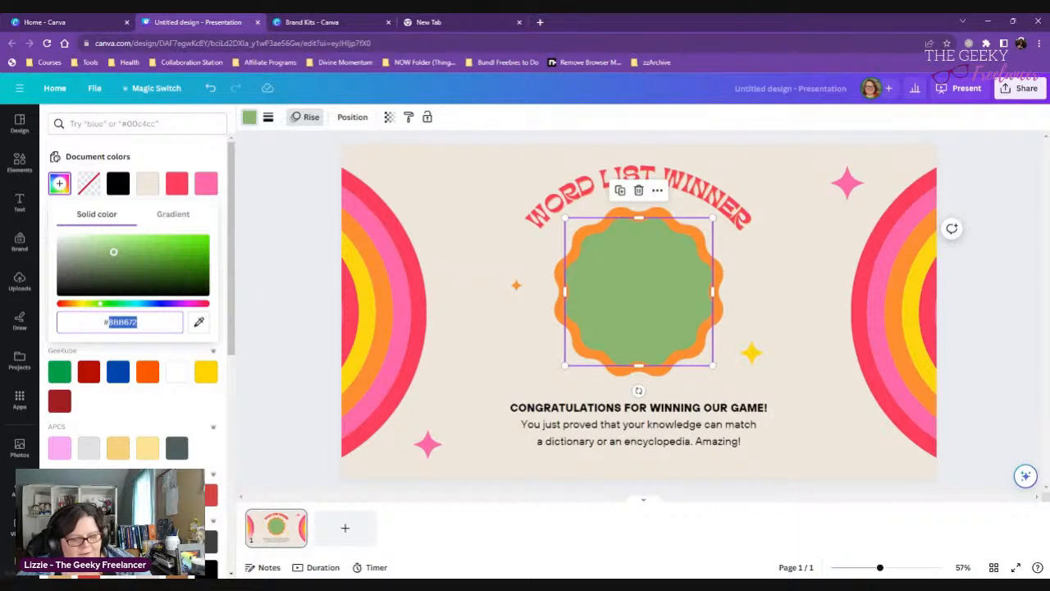
- Add the green #8BB672 as a second color in the brand kit's new color palette
click(310, 22)
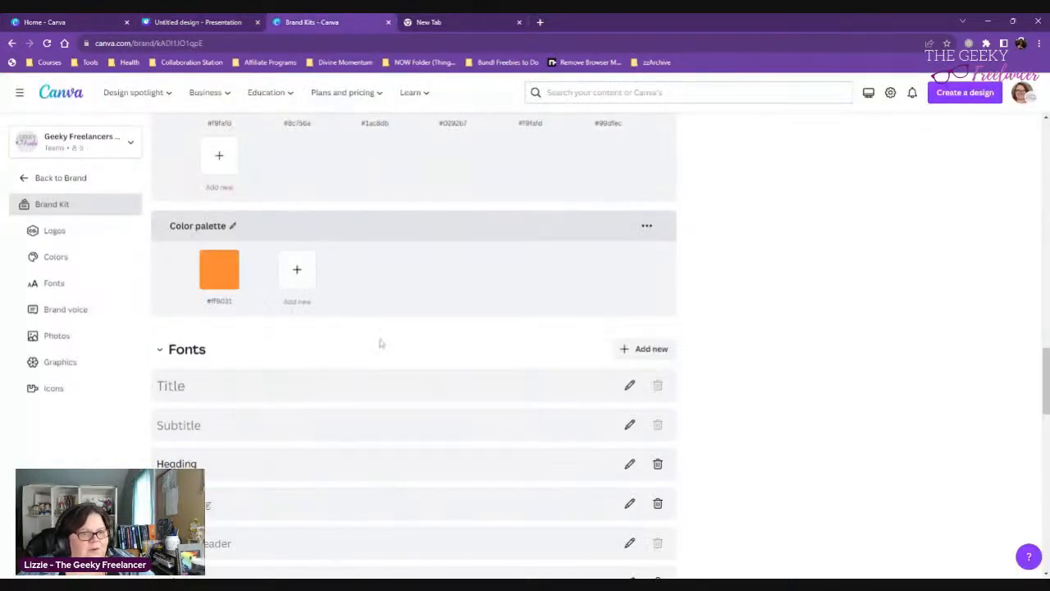
click(297, 285)
key(ctrl+v)
click(495, 297)
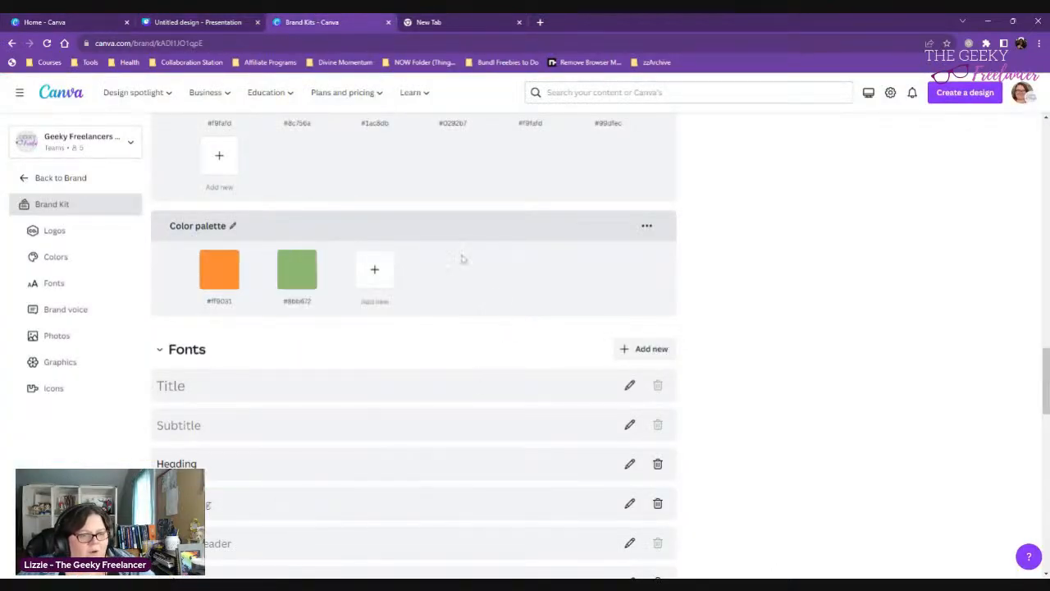
- Return to the presentation and undo the green fill on the portrait frame
click(210, 27)
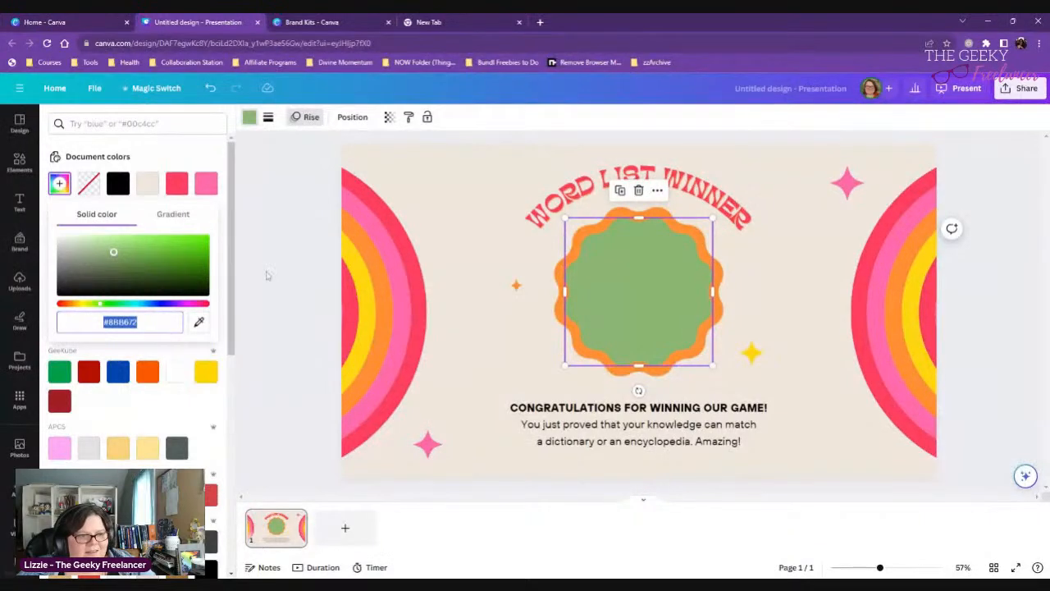
click(481, 296)
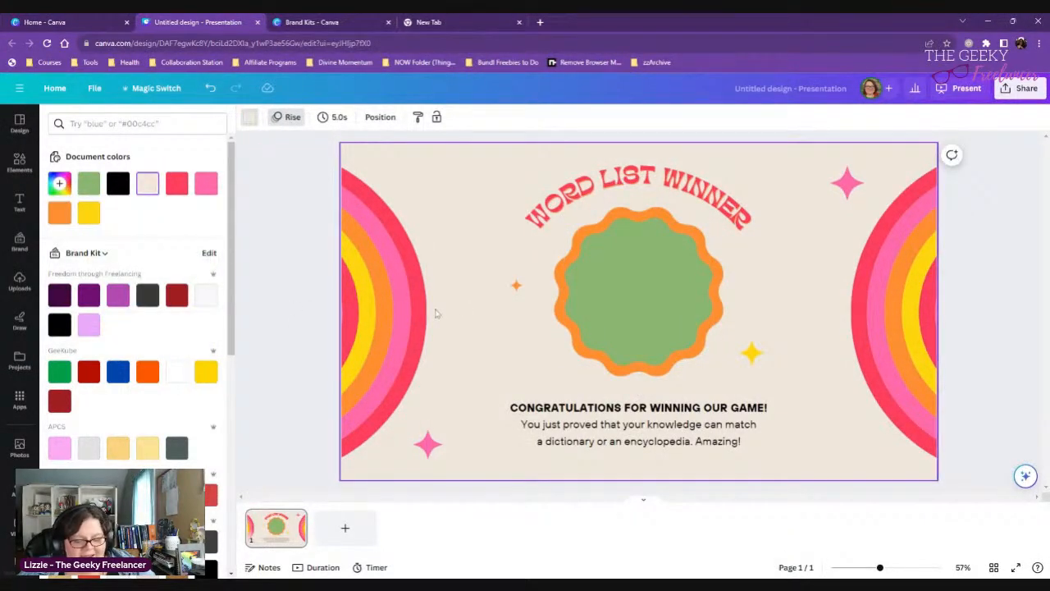
key(ctrl+z)
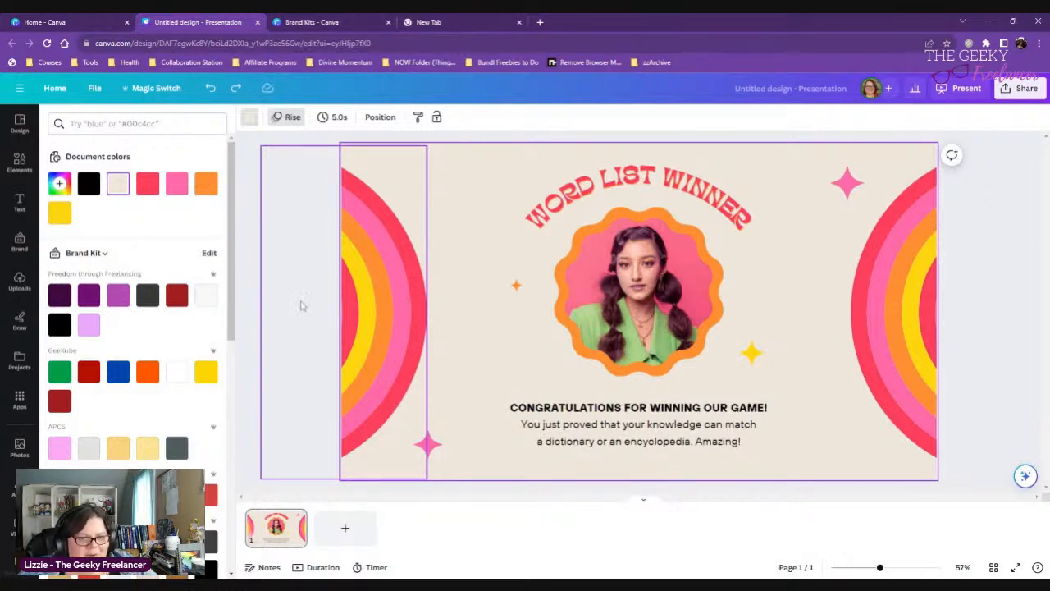
scroll(143, 328, down, 5)
scroll(153, 327, up, 1)
scroll(156, 327, up, 4)
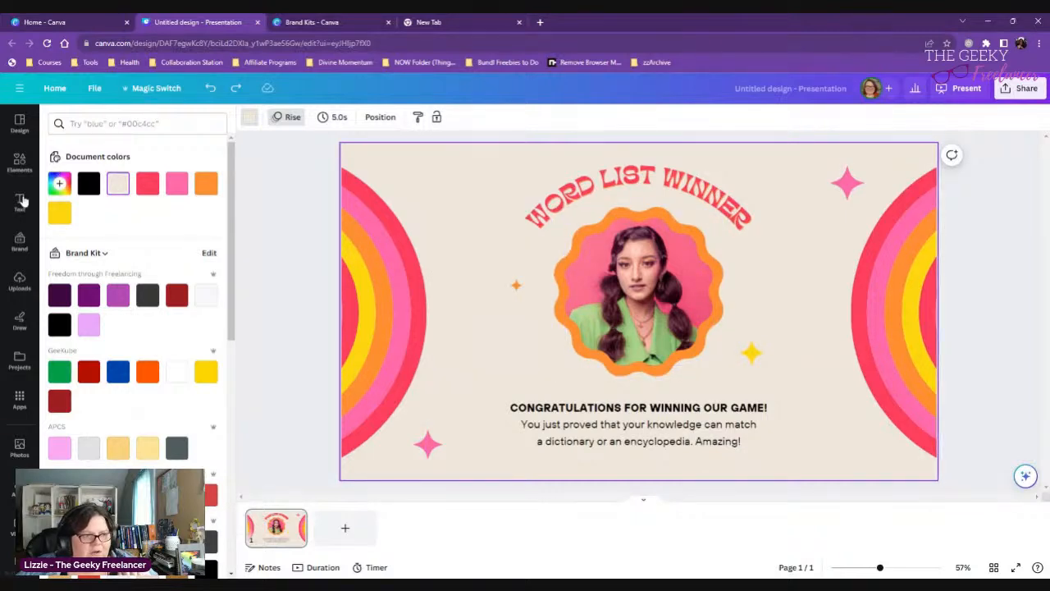
- Add the recently used square shape to the slide and place it over the upper part of the left rainbow
click(18, 164)
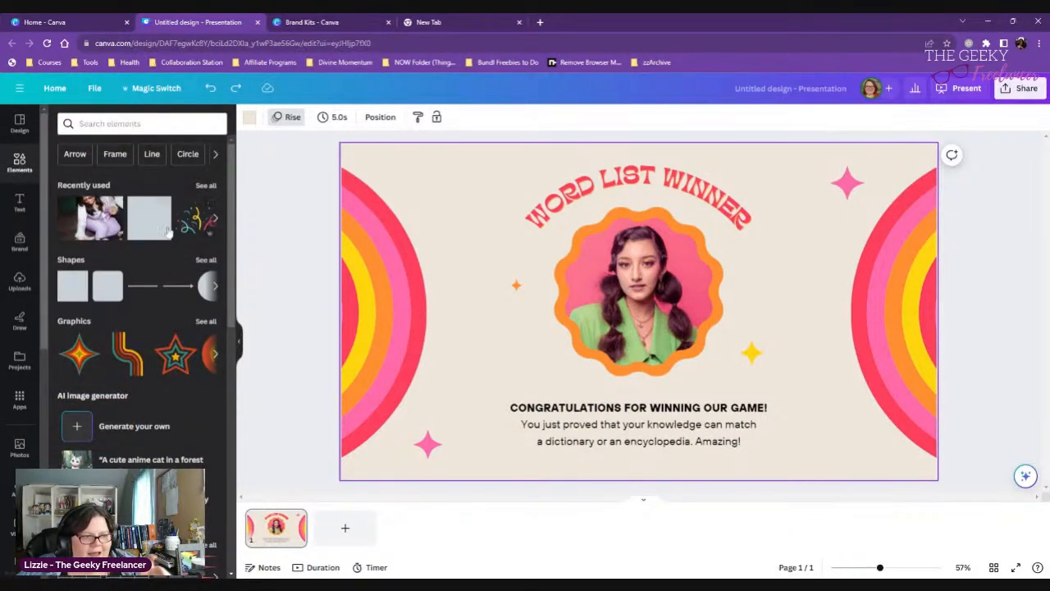
click(153, 219)
drag(599, 328, 429, 239)
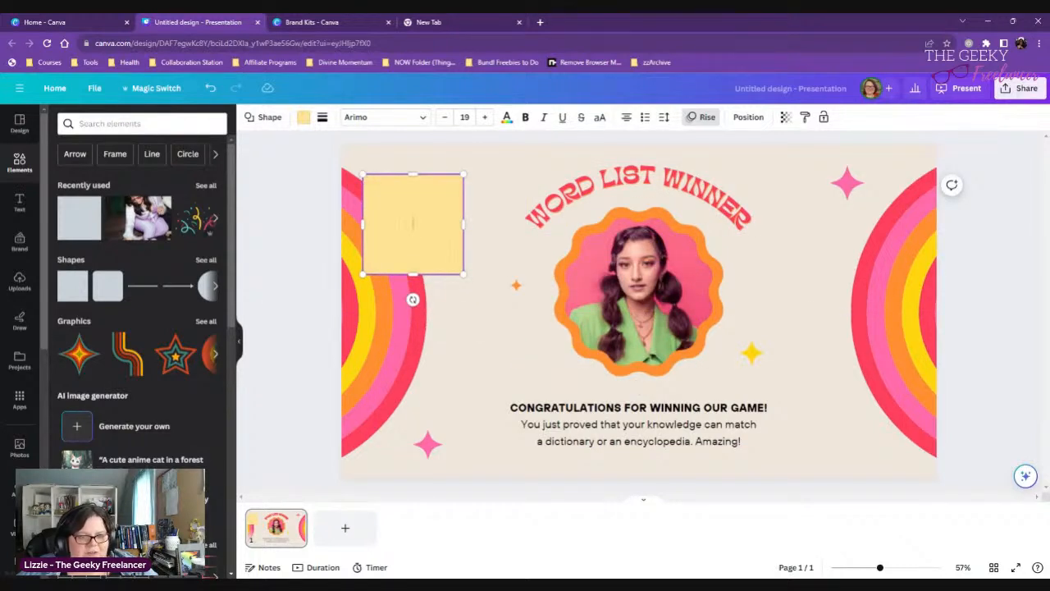
double_click(433, 246)
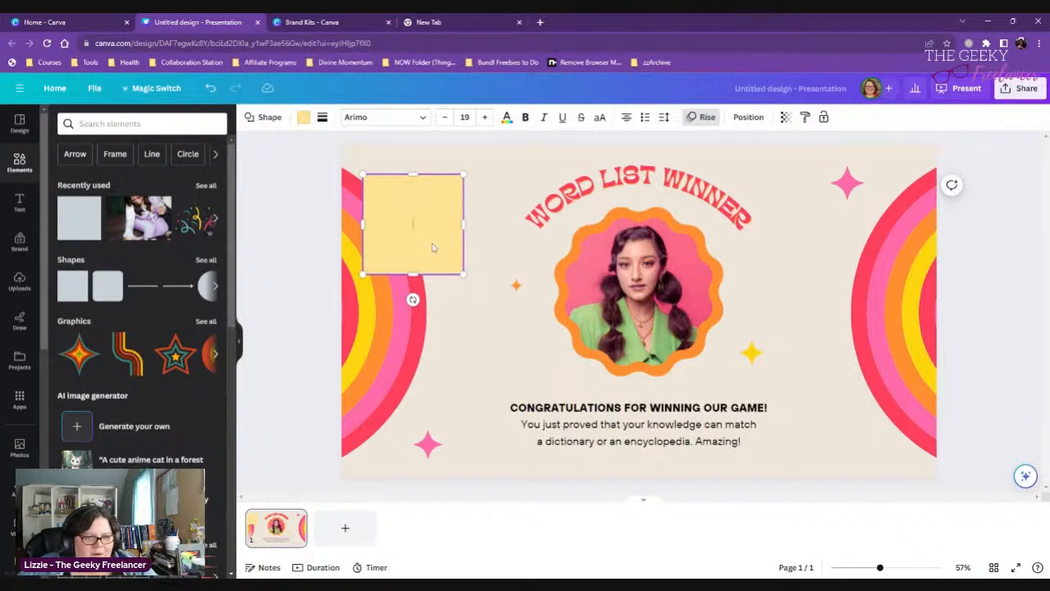
- Shift the square slightly toward the title, fill it with the light green sampled from the photo's jacket, and copy its hex code #B6D891
drag(438, 250, 463, 251)
double_click(473, 242)
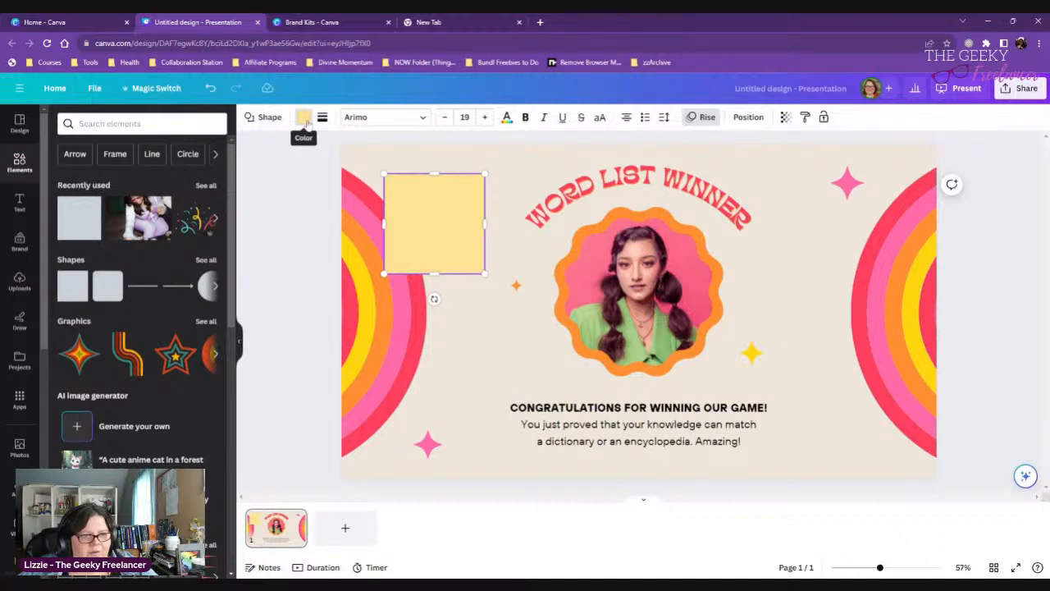
click(303, 117)
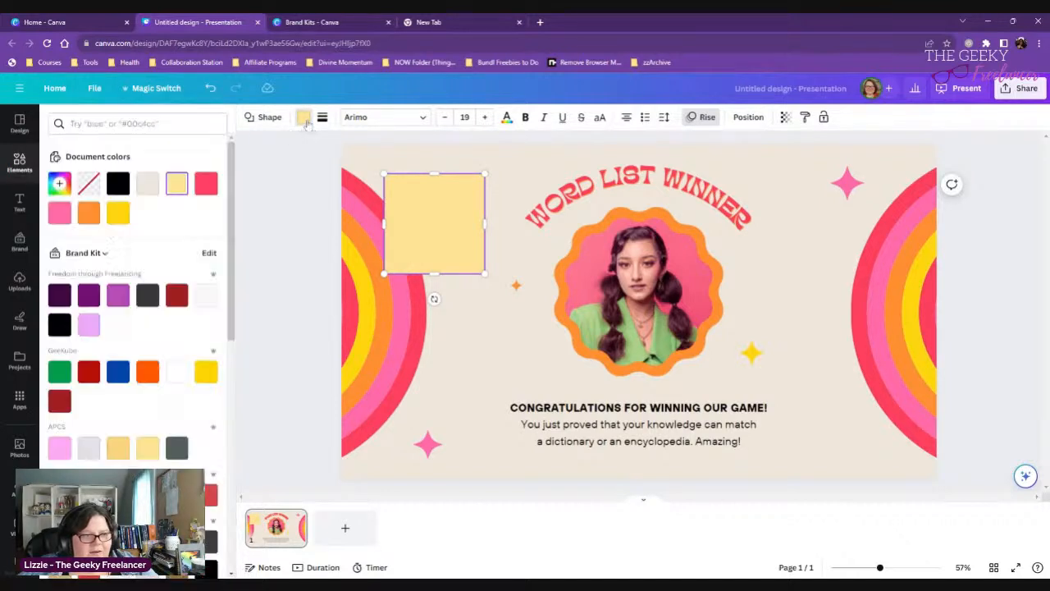
click(59, 184)
click(198, 323)
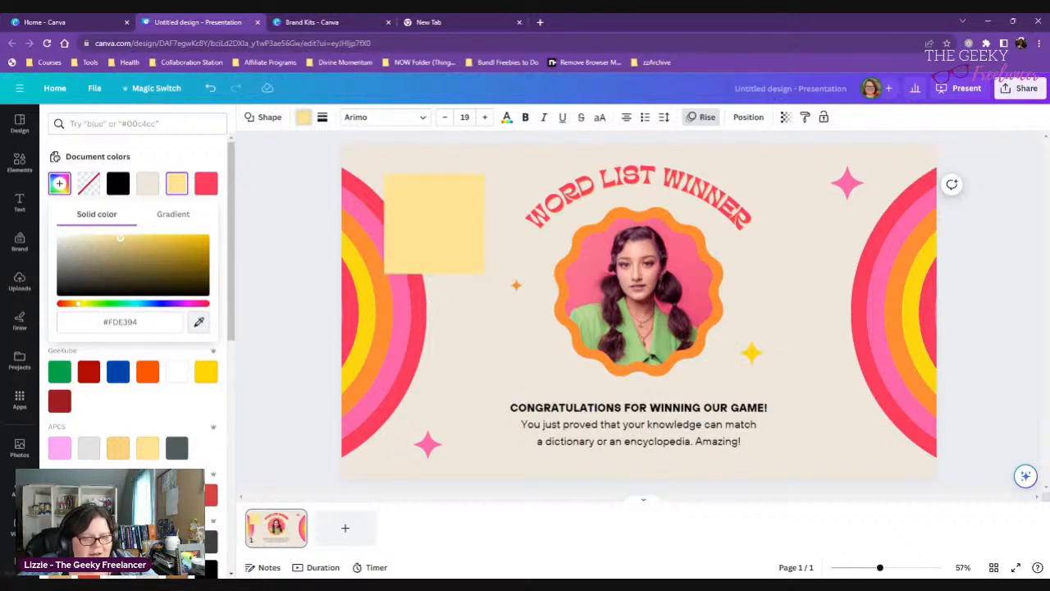
click(571, 336)
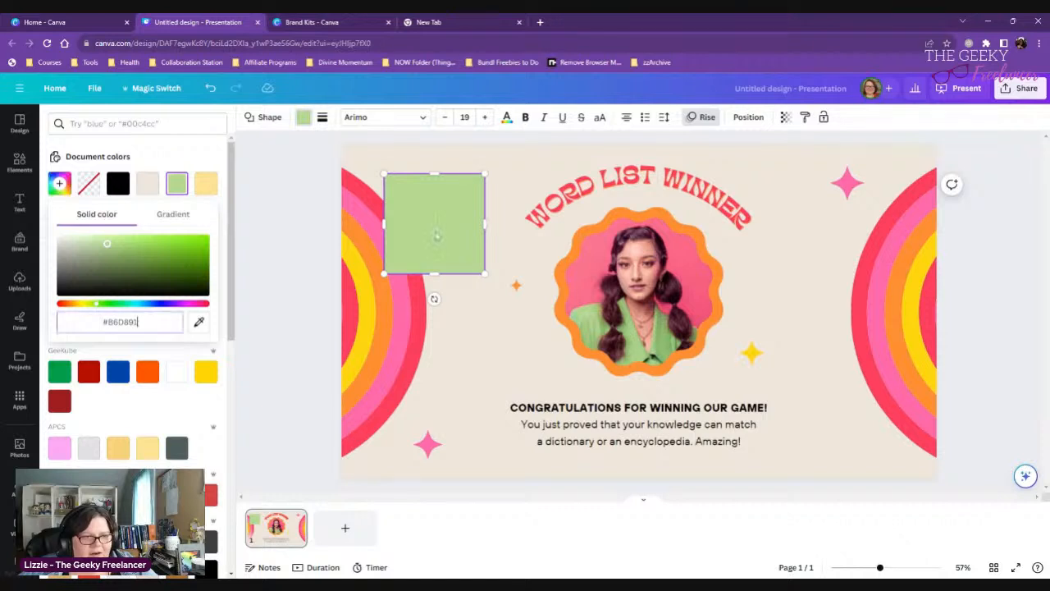
click(177, 186)
key(ctrl+c)
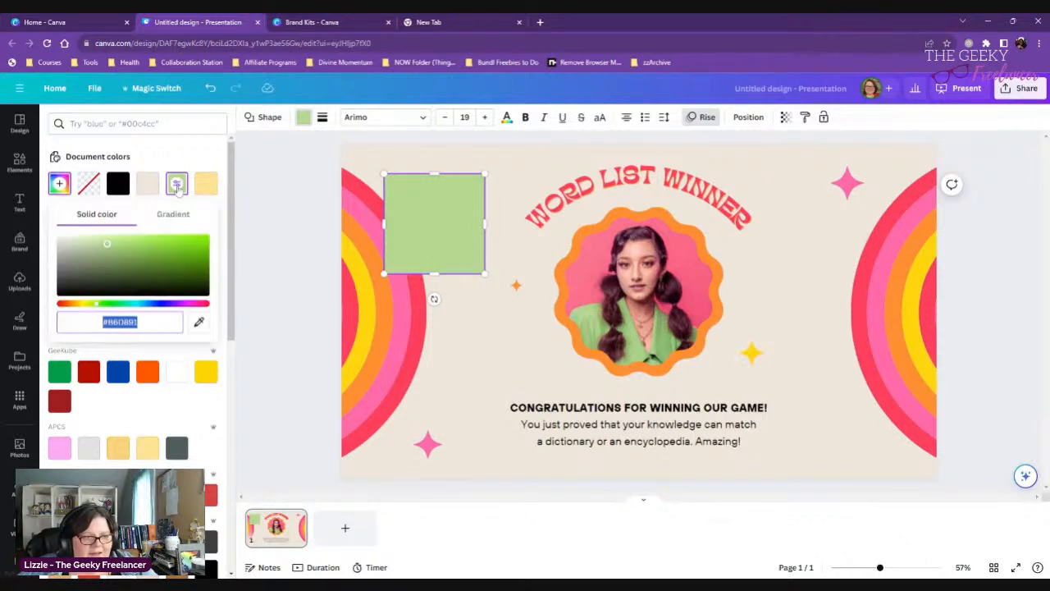
- Add the light green #B6D891 as a third color in the brand kit's new color palette
click(314, 20)
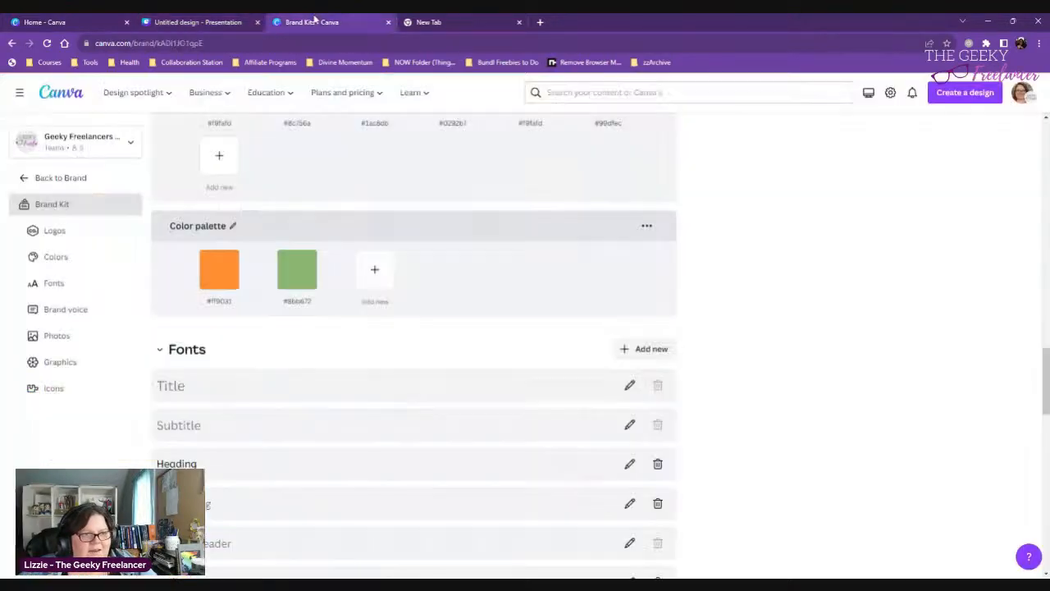
click(375, 269)
key(ctrl+v)
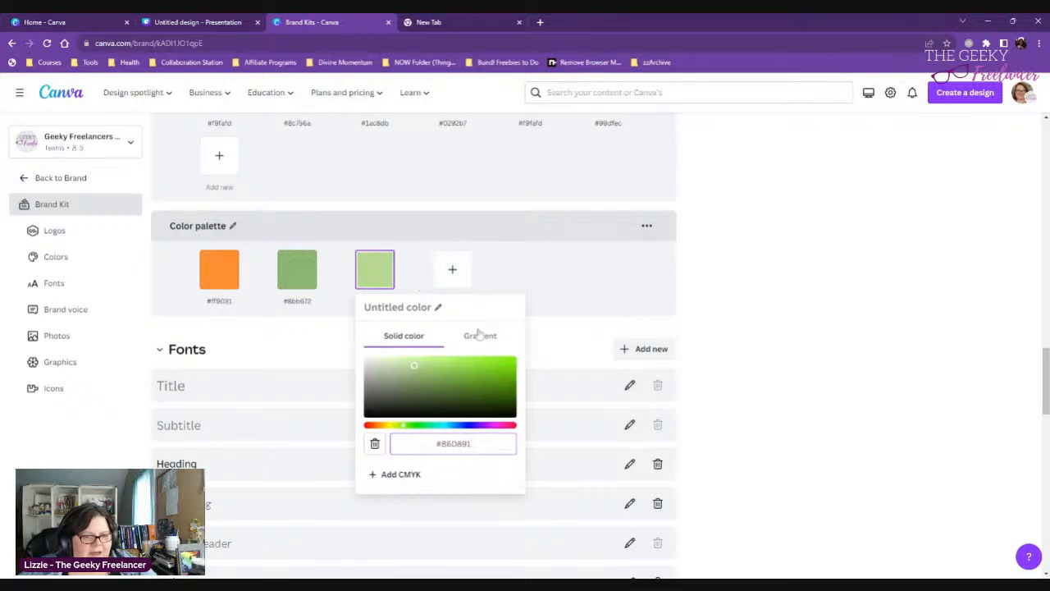
click(453, 270)
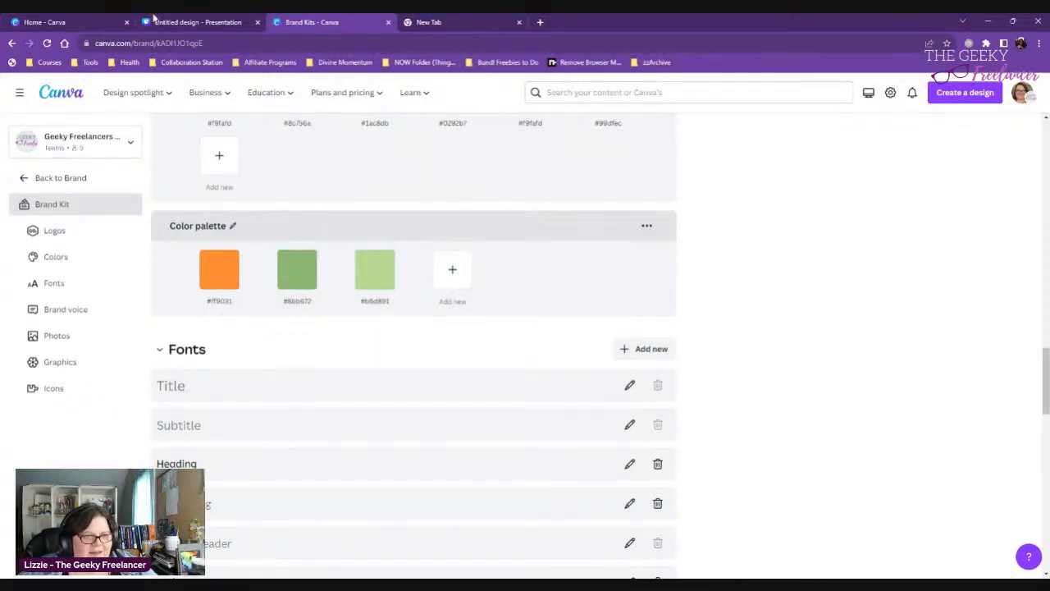
- Close the presentation design and open the recent design Word-a-Day Journal1 from the Canva home page
click(198, 22)
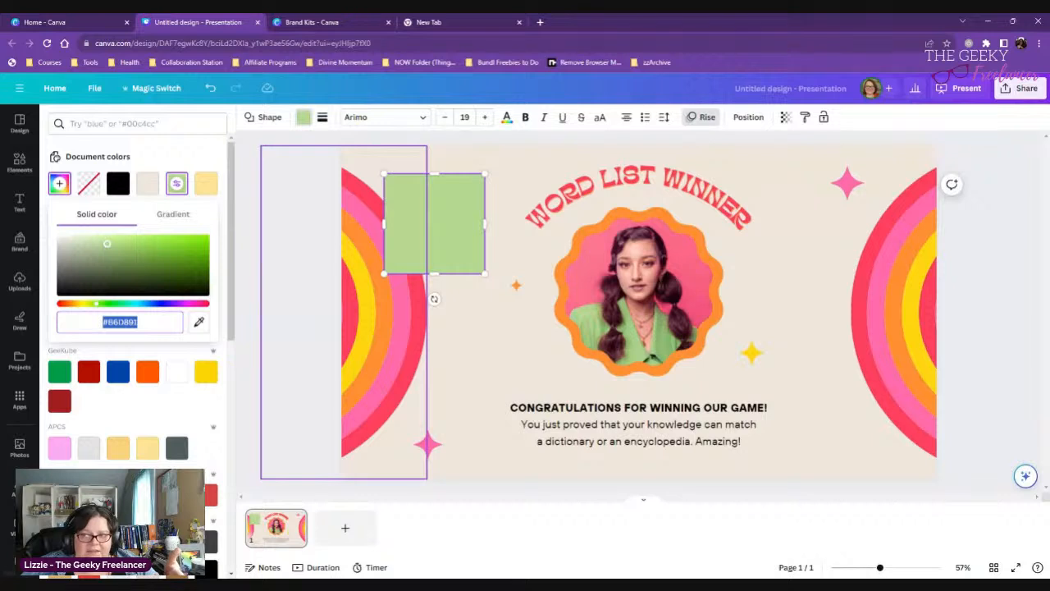
click(520, 348)
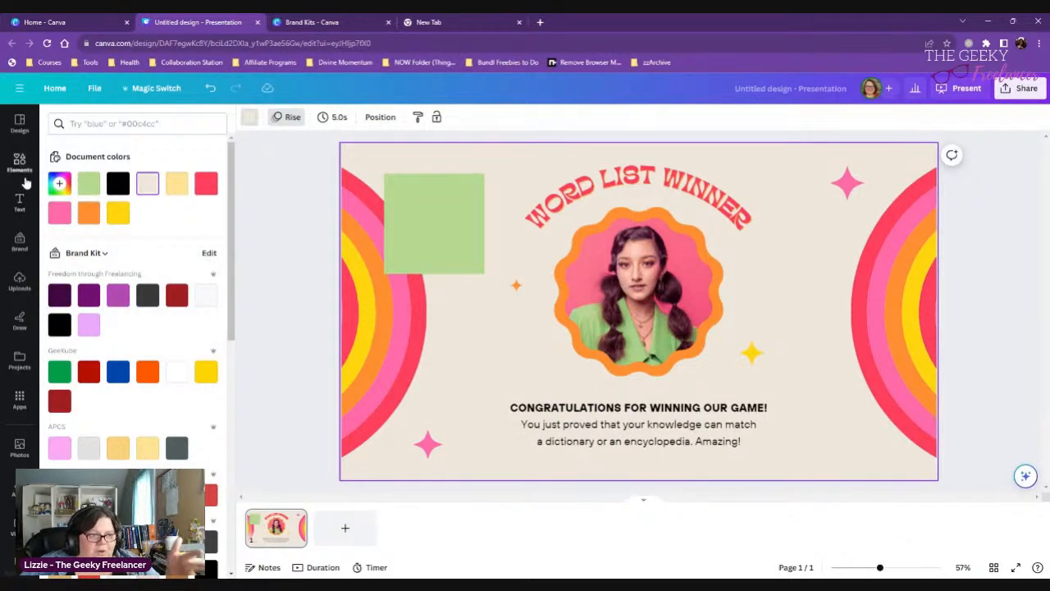
click(256, 22)
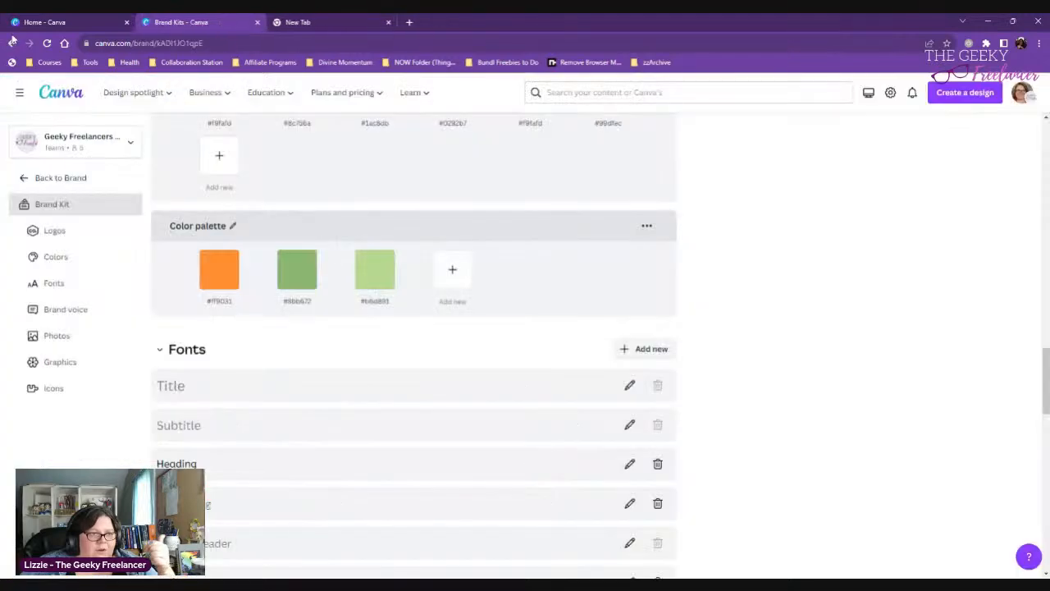
click(37, 22)
scroll(660, 373, down, 2)
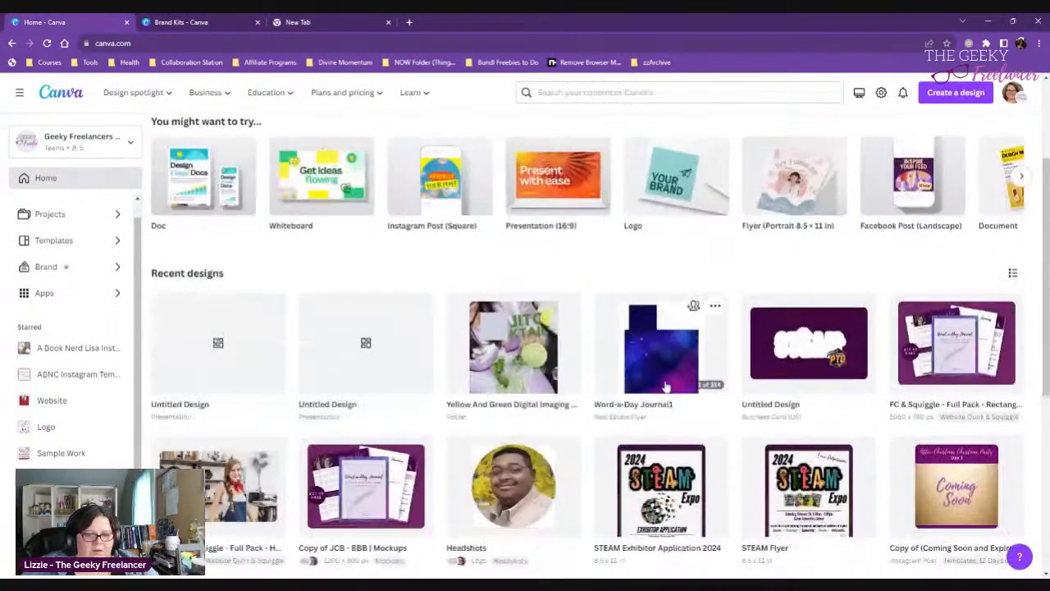
click(664, 384)
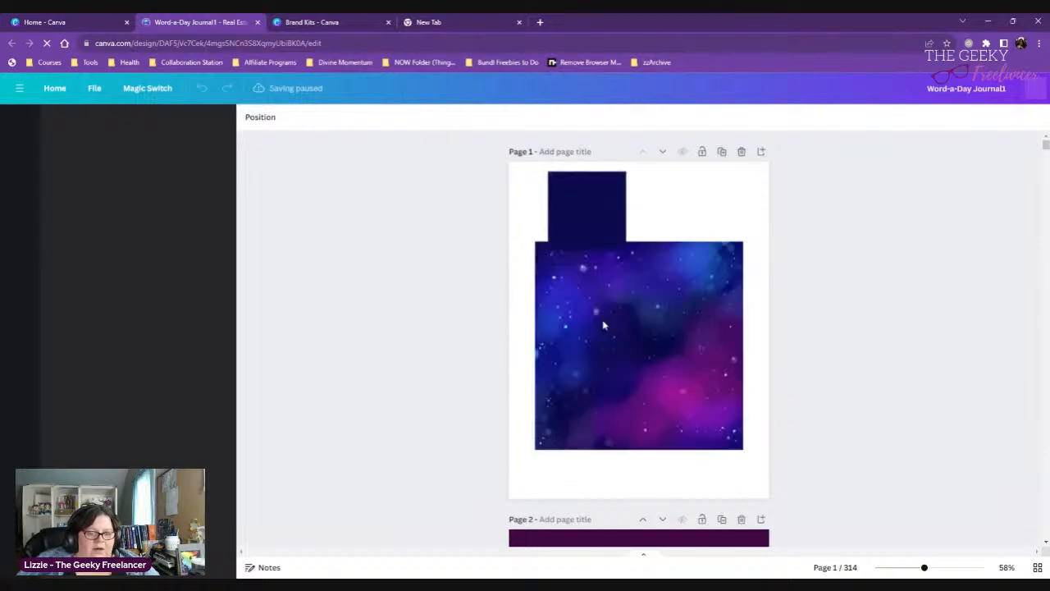
- Search the elements for "backgrounds" and show all matching graphics
click(638, 320)
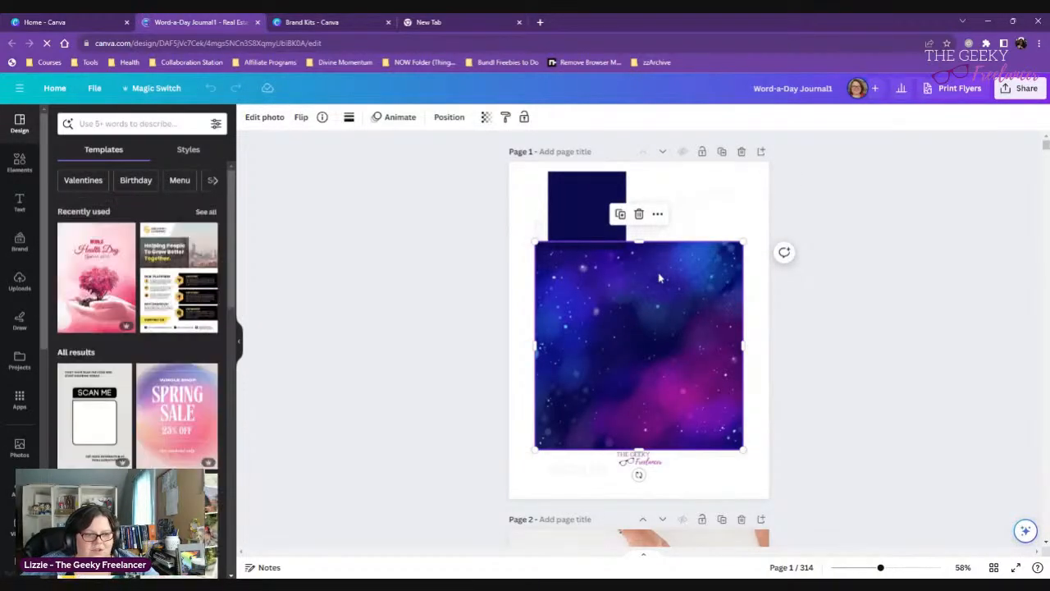
click(20, 162)
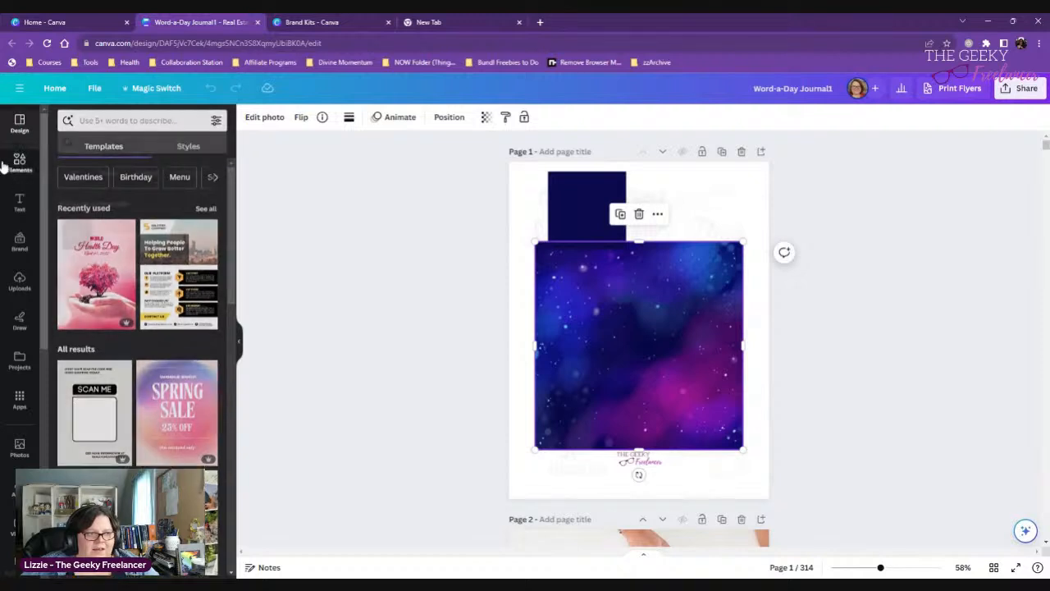
click(86, 124)
text(ba)
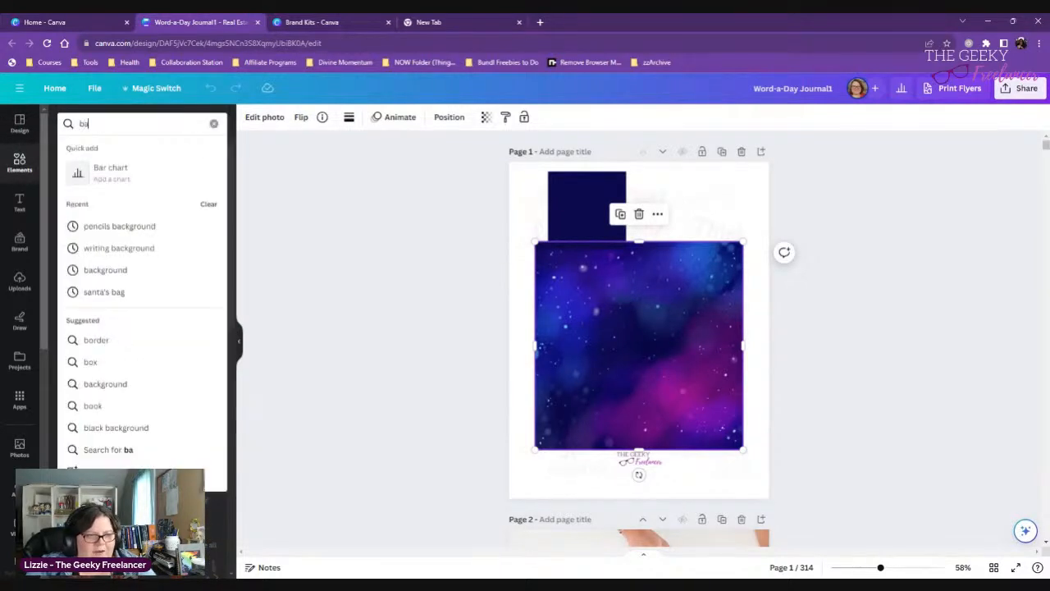
text(ckgrounds)
key(Return)
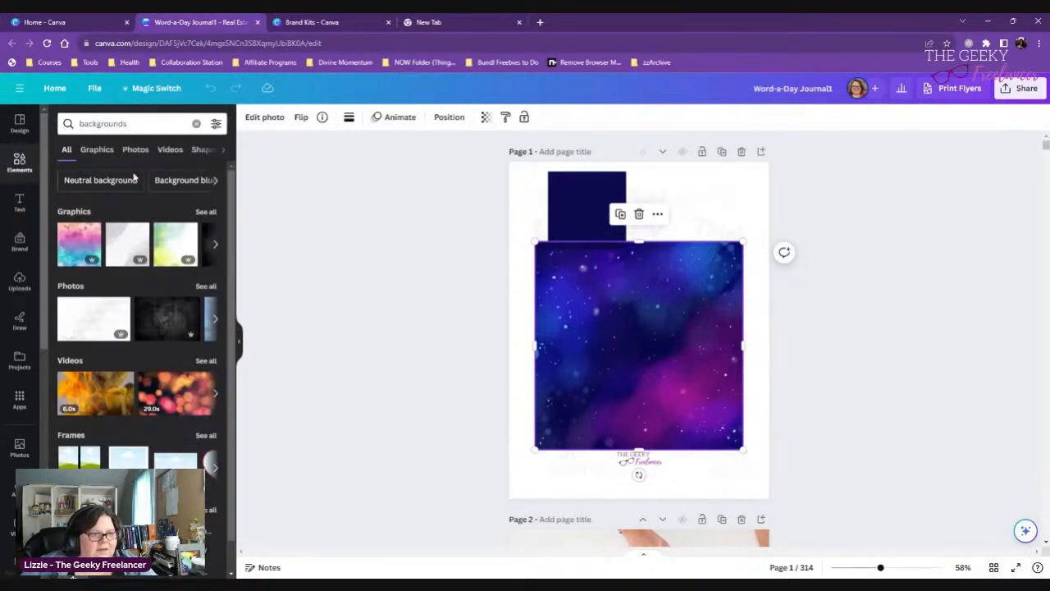
click(206, 213)
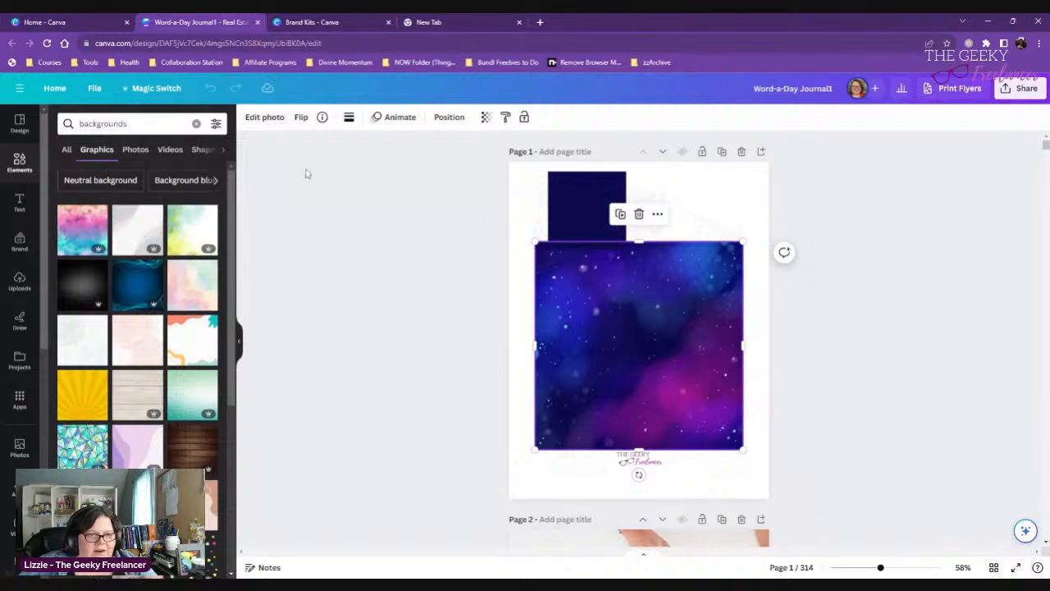
- Nudge the galaxy image slightly upward on page 1 and move the navy square over its upper-left corner
mouse_move(643, 300)
mouse_down()
mouse_move(652, 251)
mouse_move(649, 305)
mouse_up()
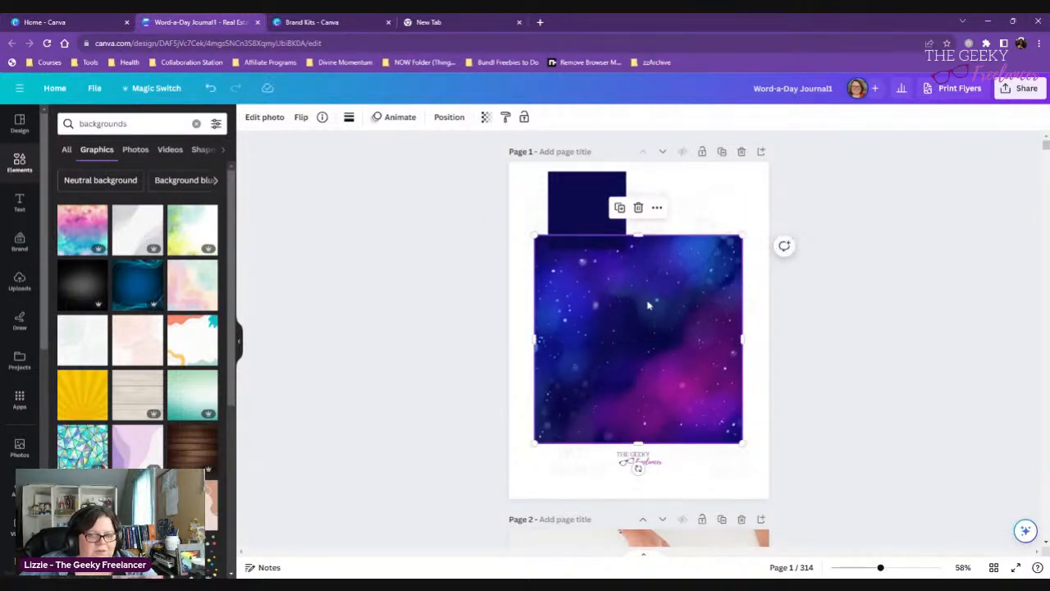
click(387, 333)
click(680, 362)
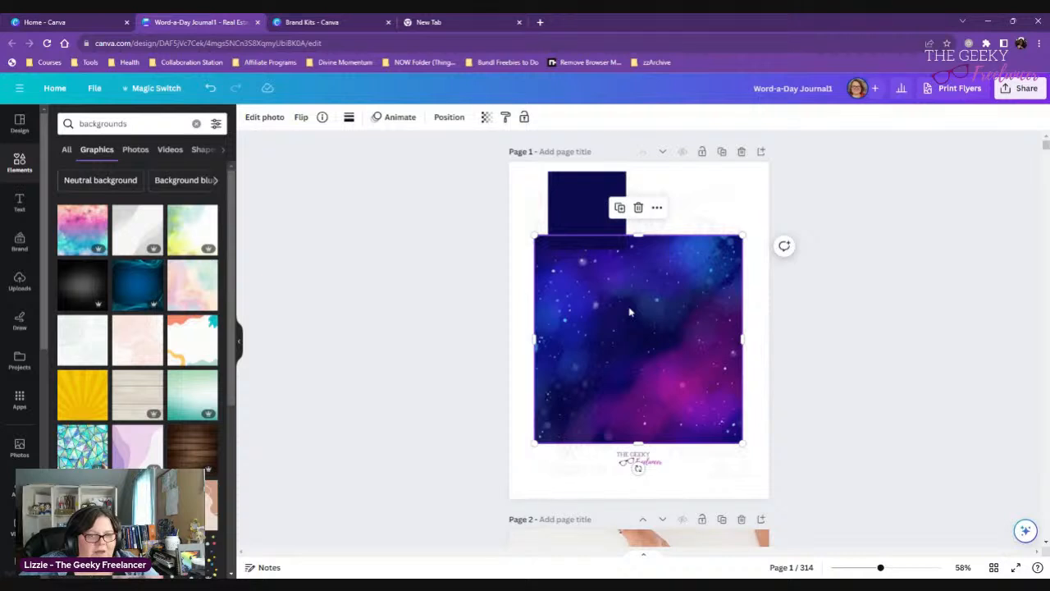
drag(596, 203, 573, 211)
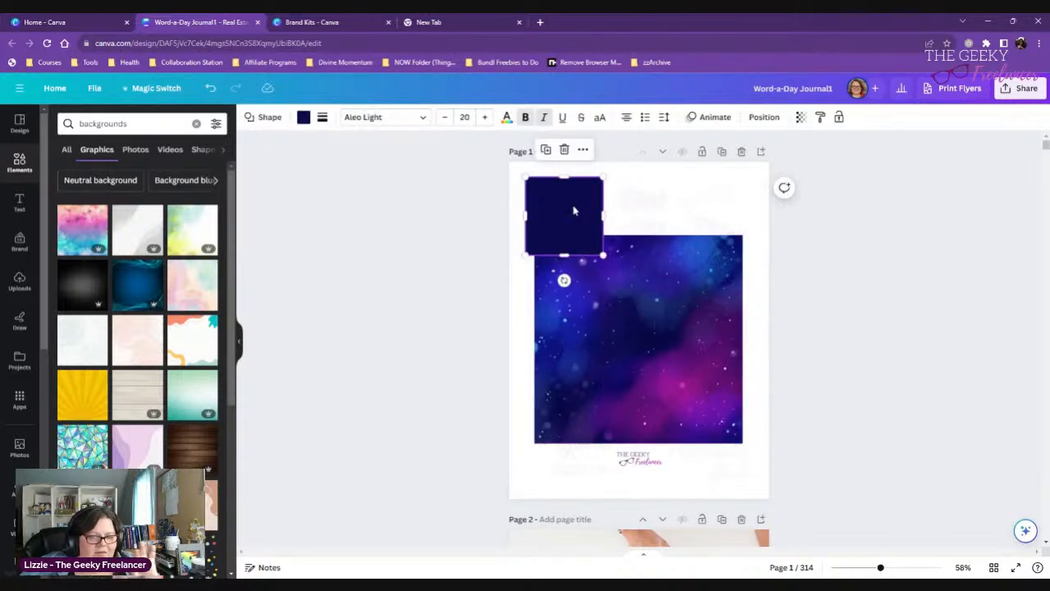
- Replace the navy square with a new rectangle shape, stretched into a wide band above the galaxy image
click(24, 164)
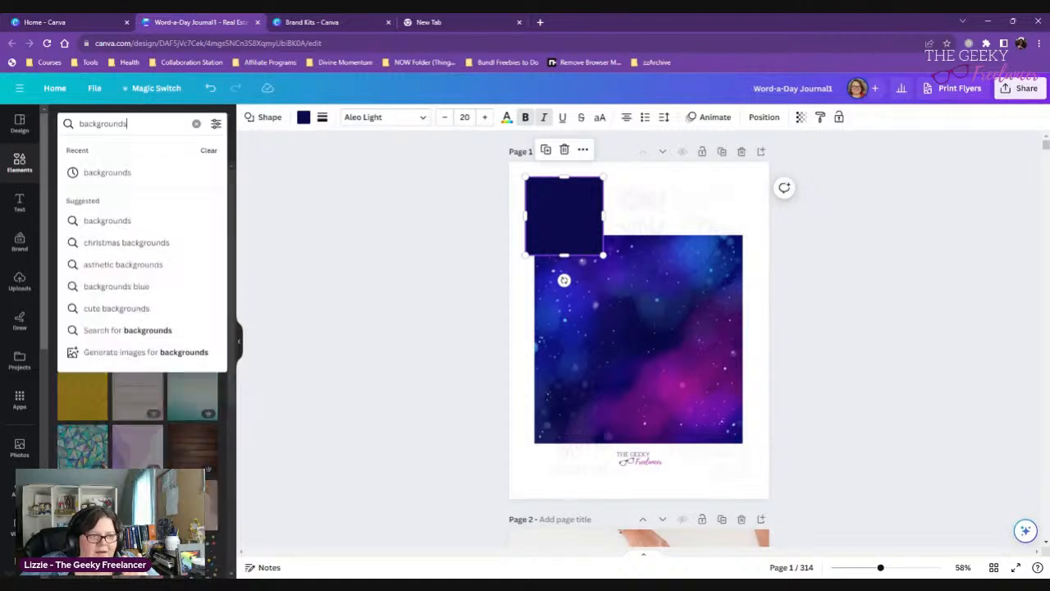
key(ctrl+a)
text(square)
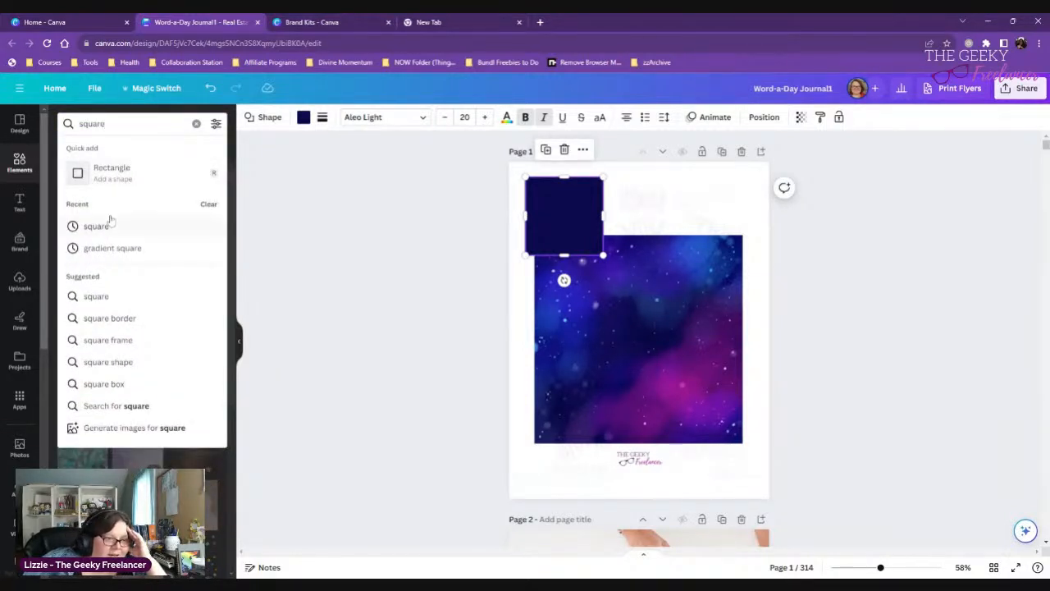
click(95, 182)
click(579, 231)
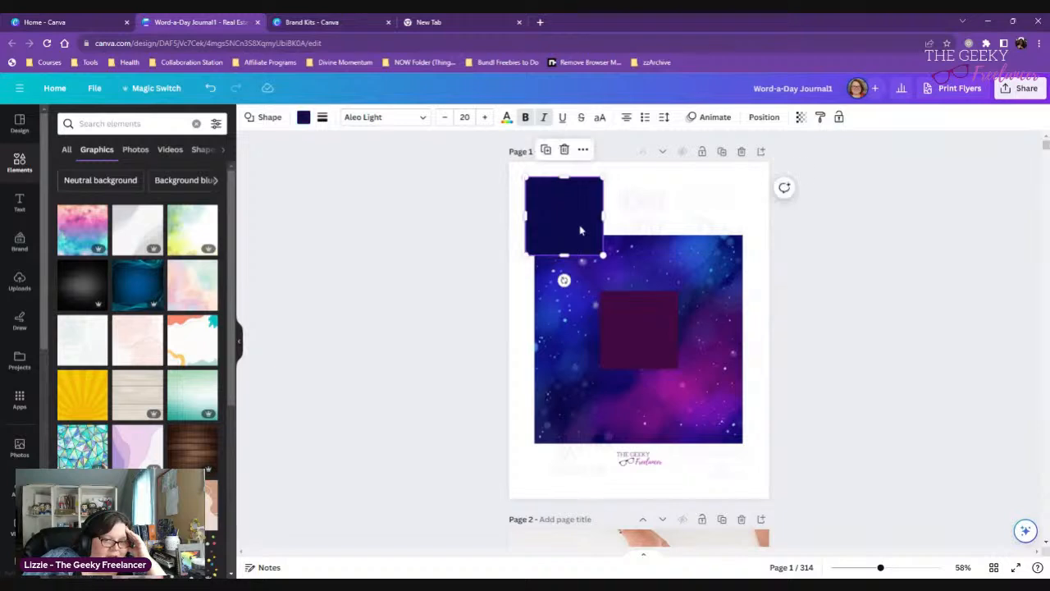
key(Delete)
drag(616, 328, 771, 208)
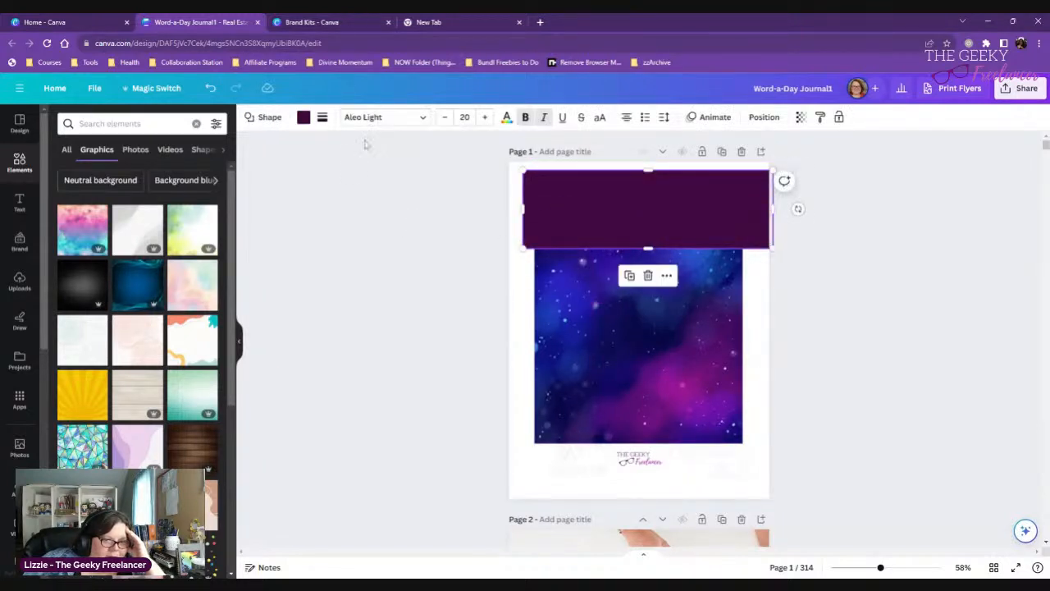
- Fill the wide rectangle with the dark navy sampled from the galaxy image and copy its hex code #0D0A4F
click(303, 116)
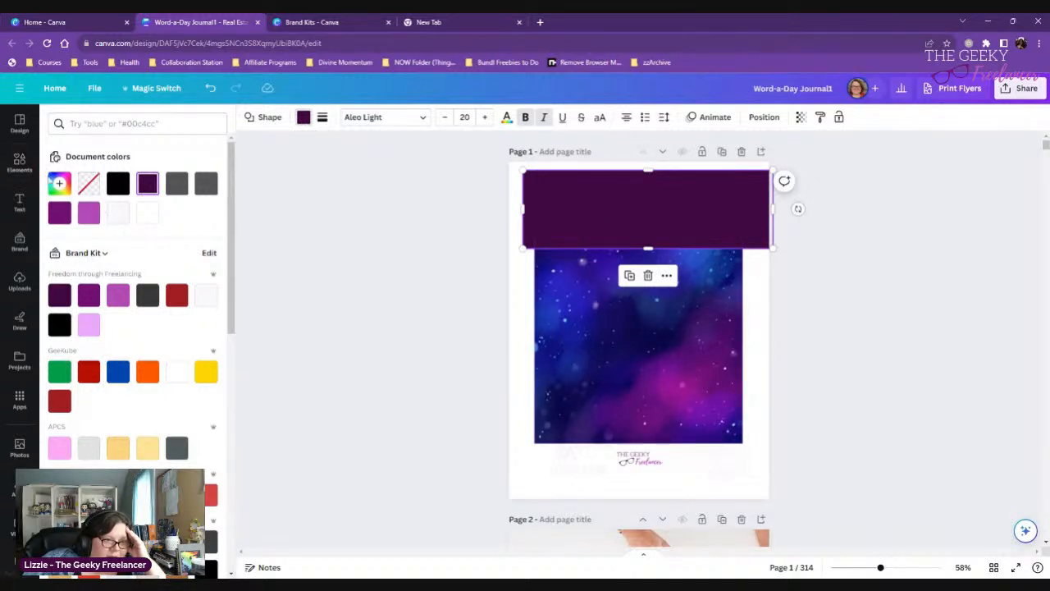
click(59, 183)
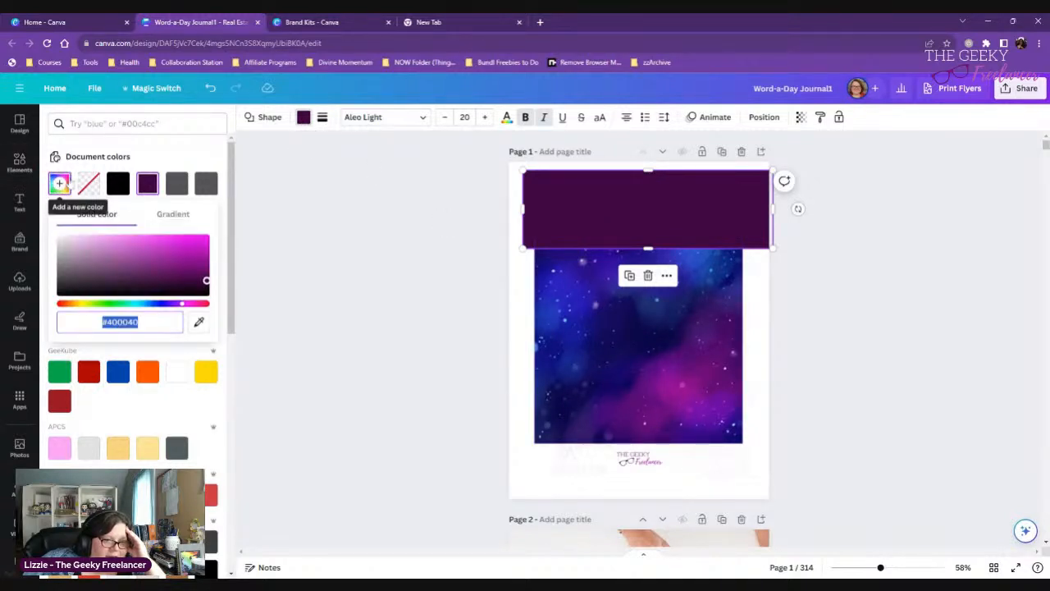
click(199, 321)
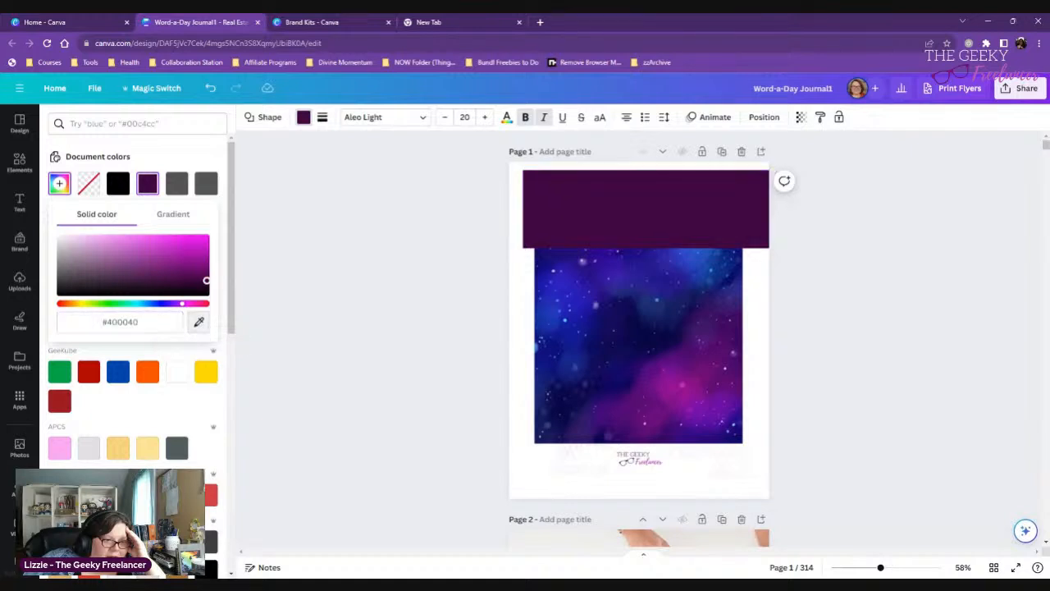
click(610, 325)
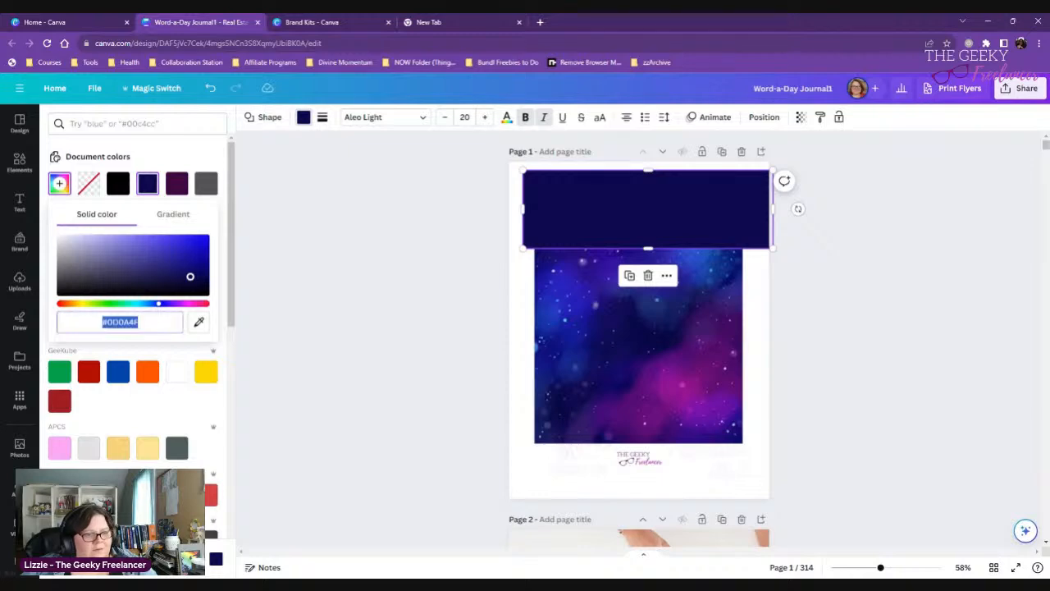
- Add the navy #0D0A4F as a fourth color in the brand kit's new color palette
click(332, 27)
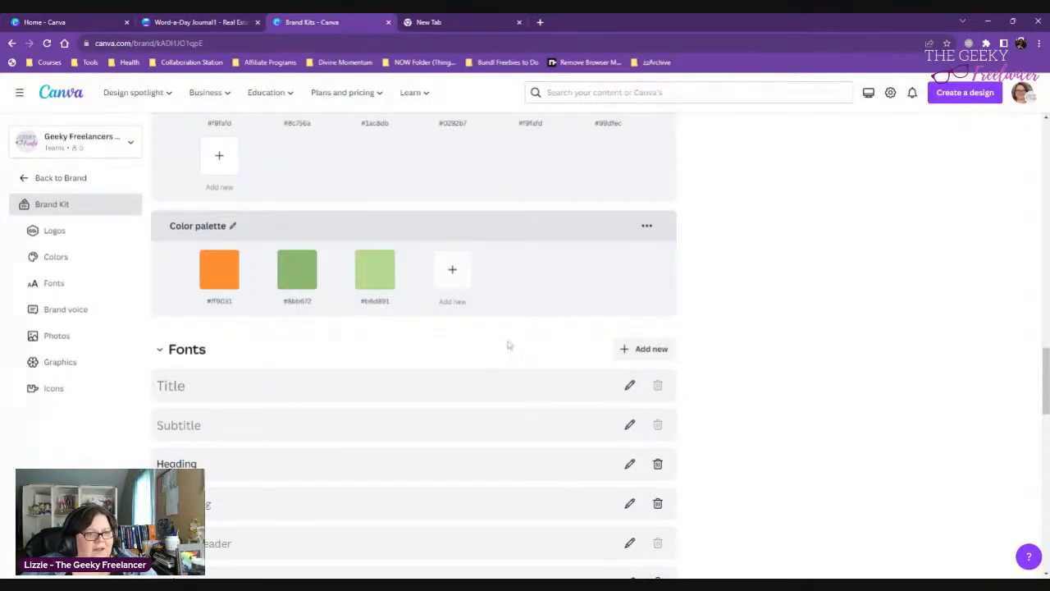
click(452, 271)
text(#0D0A4F)
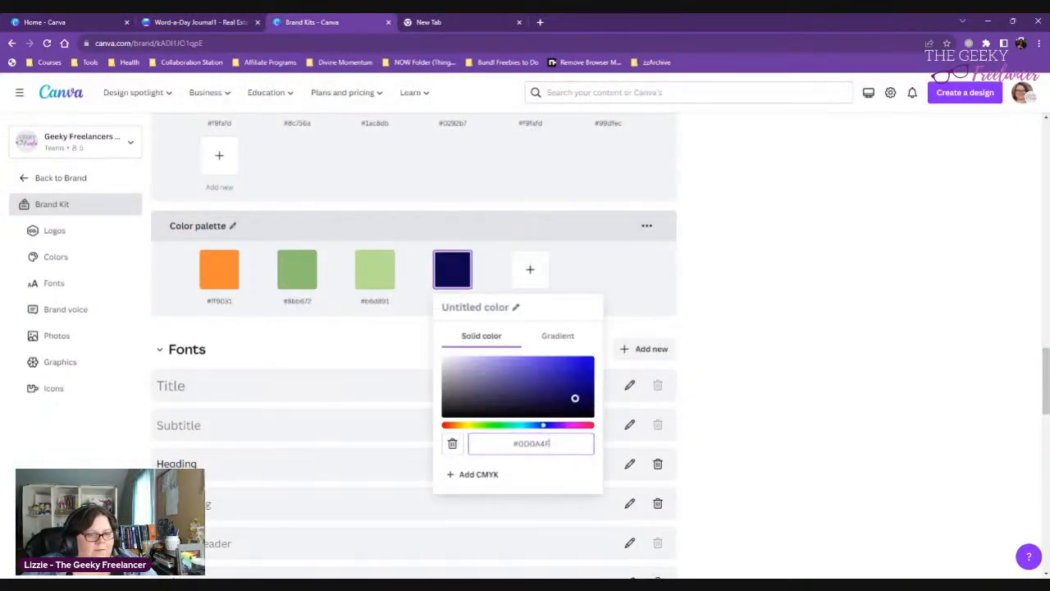
- Return to the journal design and refill the wide rectangle with the purple #6C0382 sampled from the lower part of the galaxy image
click(209, 22)
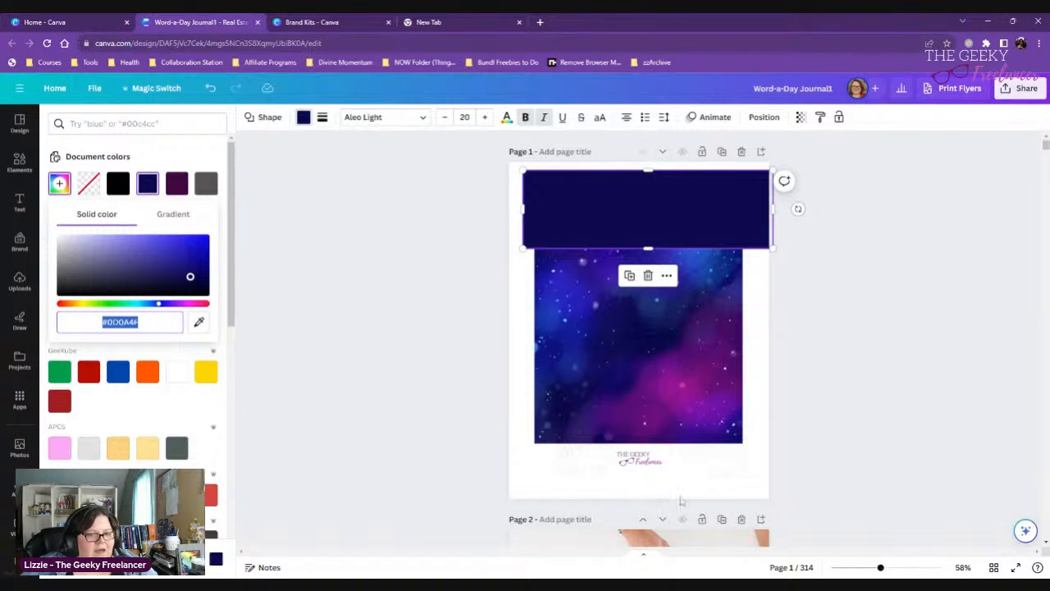
click(198, 322)
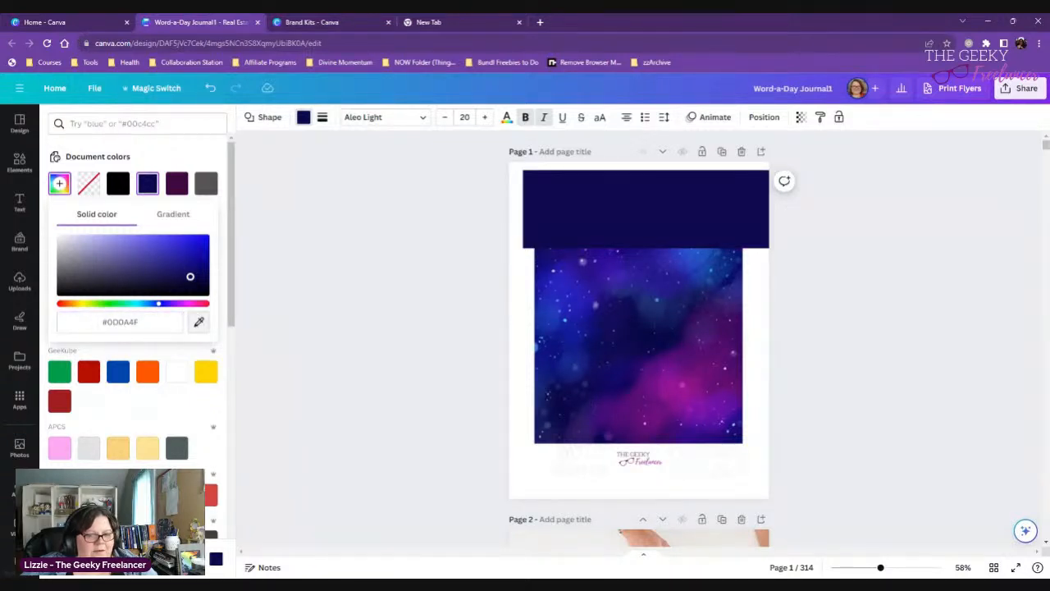
click(654, 402)
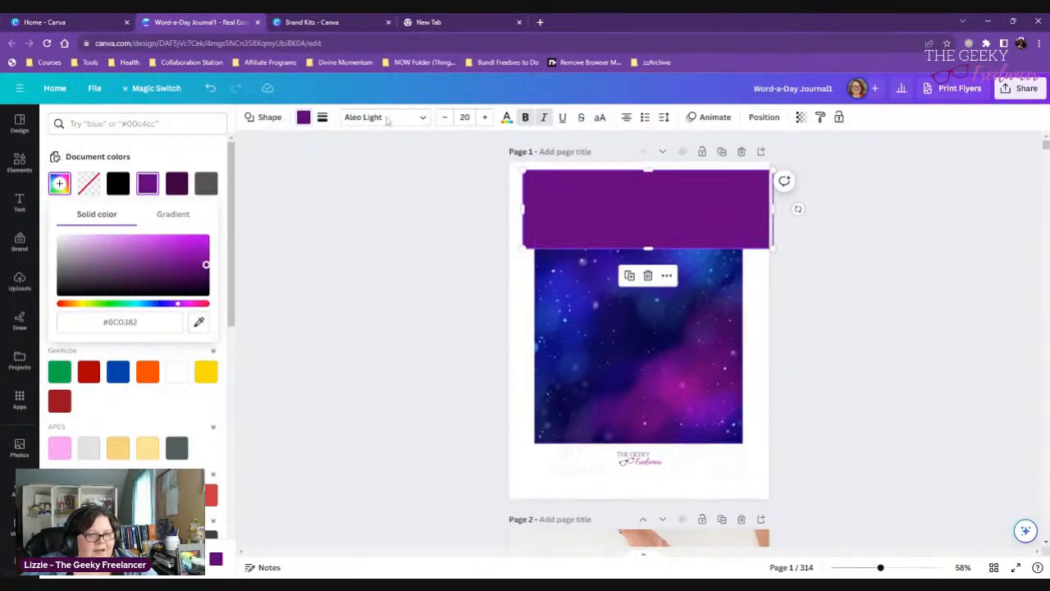
- Add a fifth color to the brand kit's new color palette, pasting the copied hex code #0D0A4F
click(312, 22)
click(532, 273)
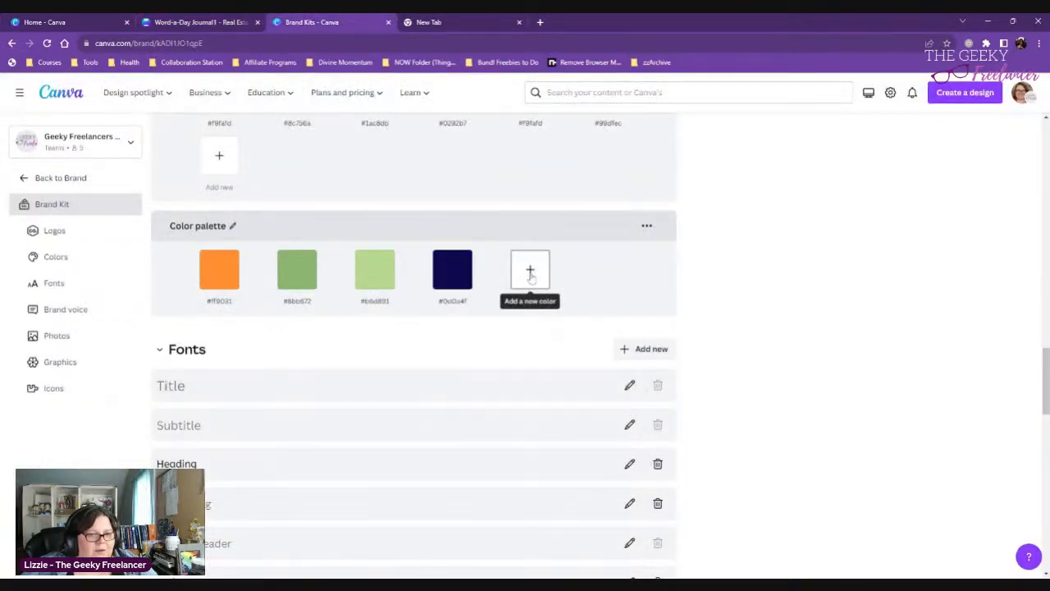
click(531, 272)
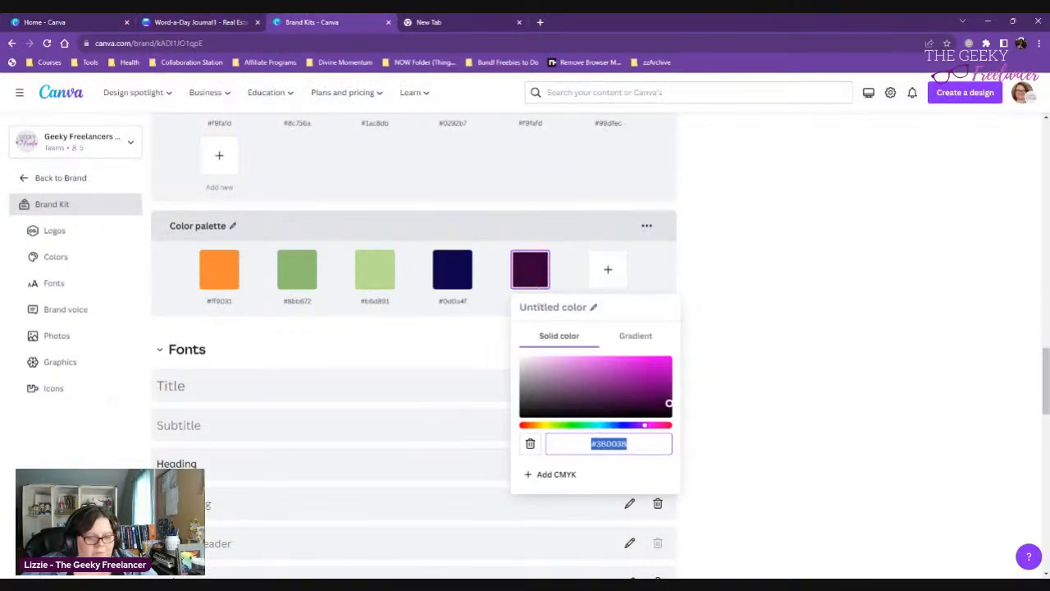
text(#0D0A4F)
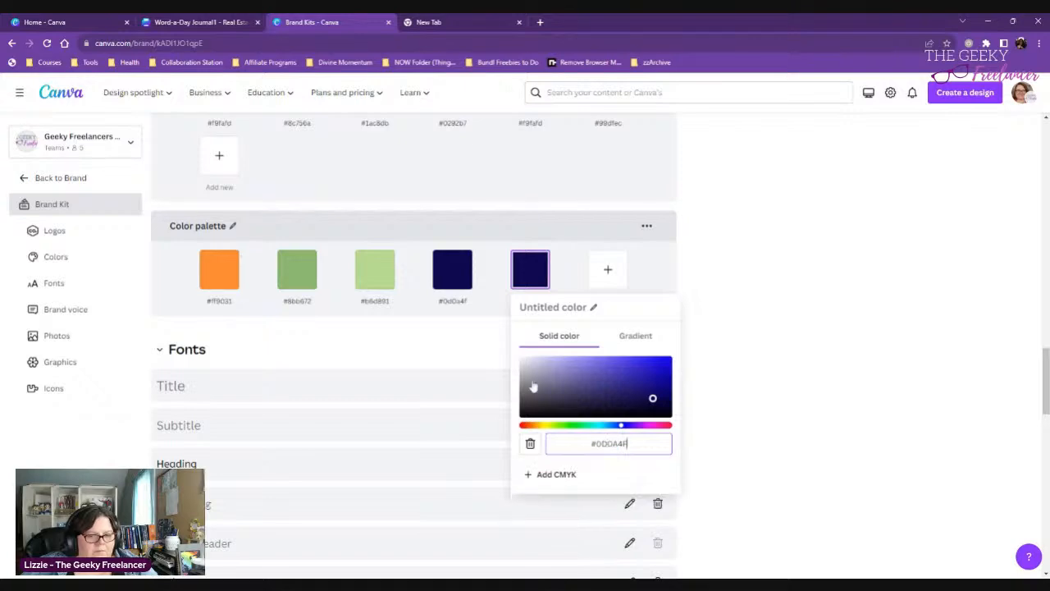
- Return to the journal design and copy the hex code #6C0382 of the wide rectangle's fill
click(45, 22)
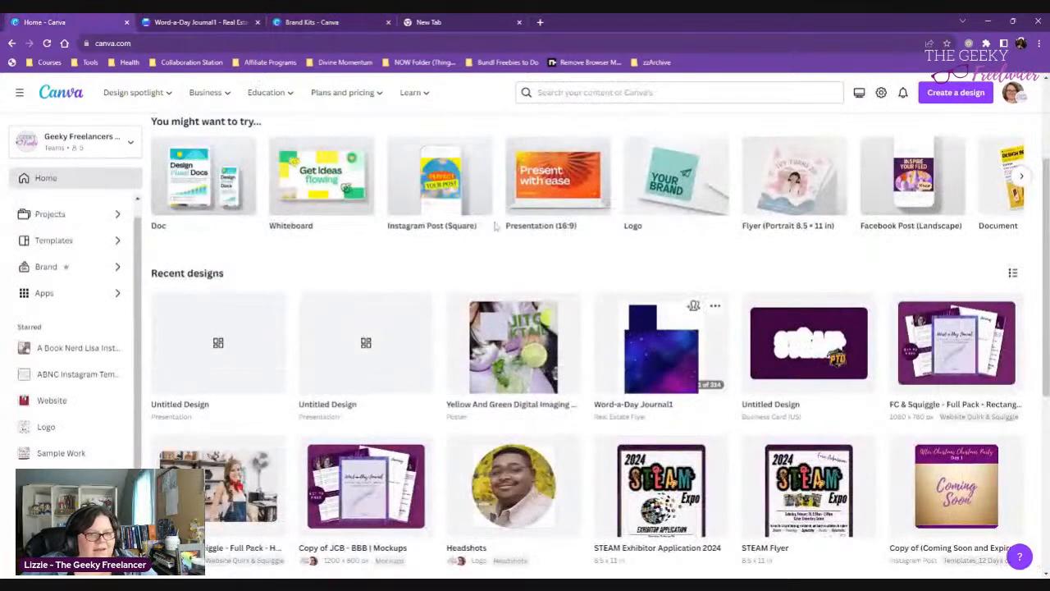
click(174, 25)
click(646, 218)
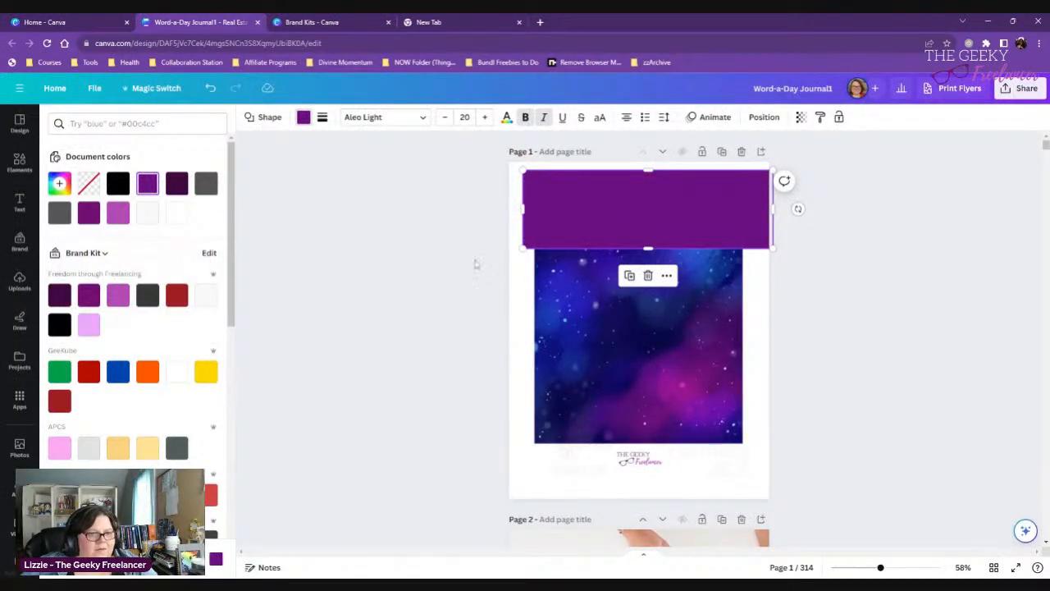
click(303, 117)
click(304, 119)
click(59, 212)
key(ctrl+c)
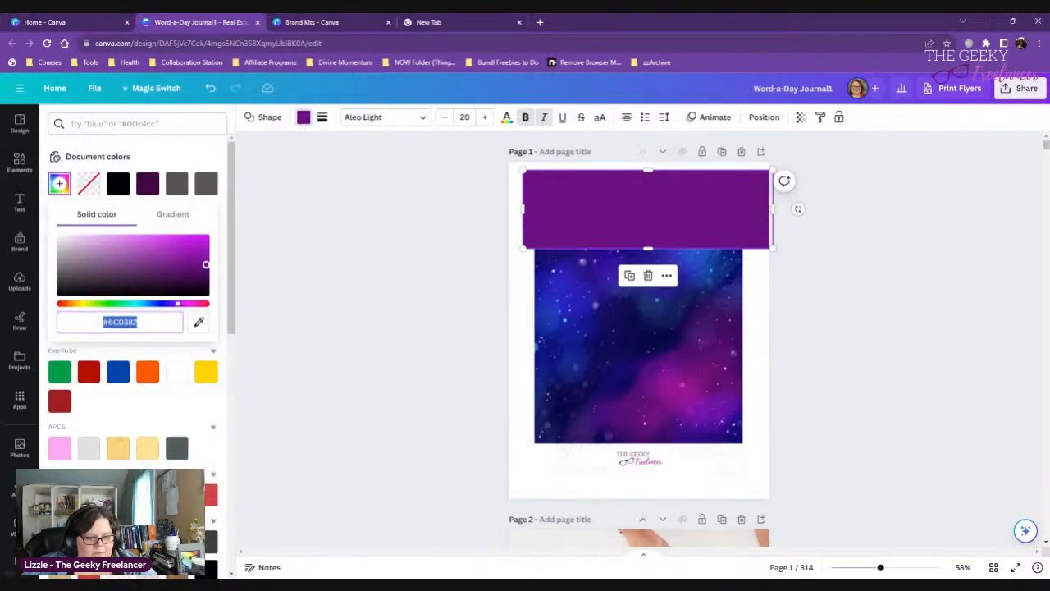
- Replace the hex code of the fifth color in the brand kit's new palette with #6C0382
click(310, 20)
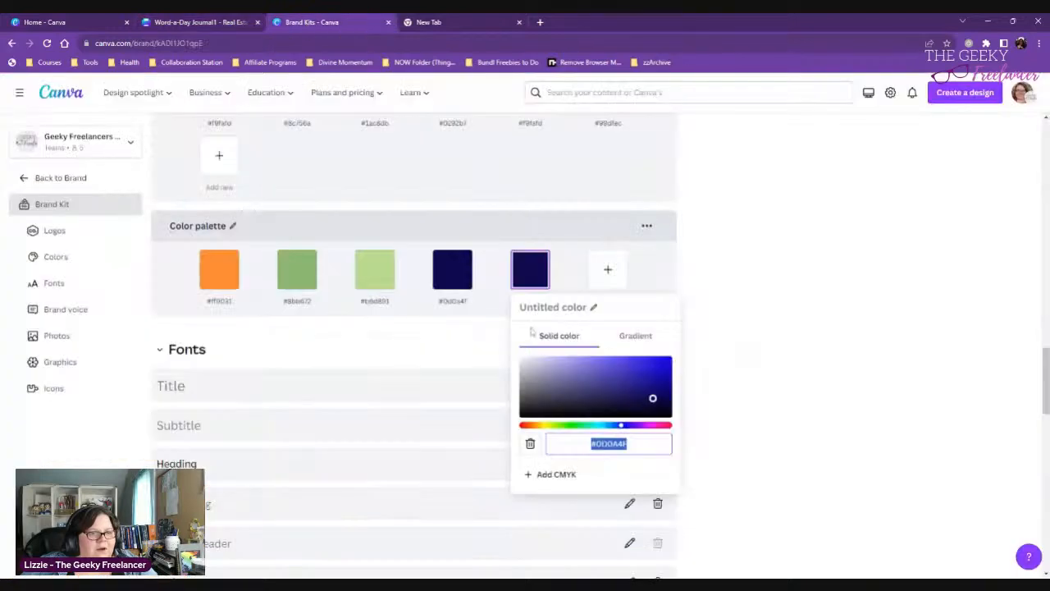
key(ctrl+v)
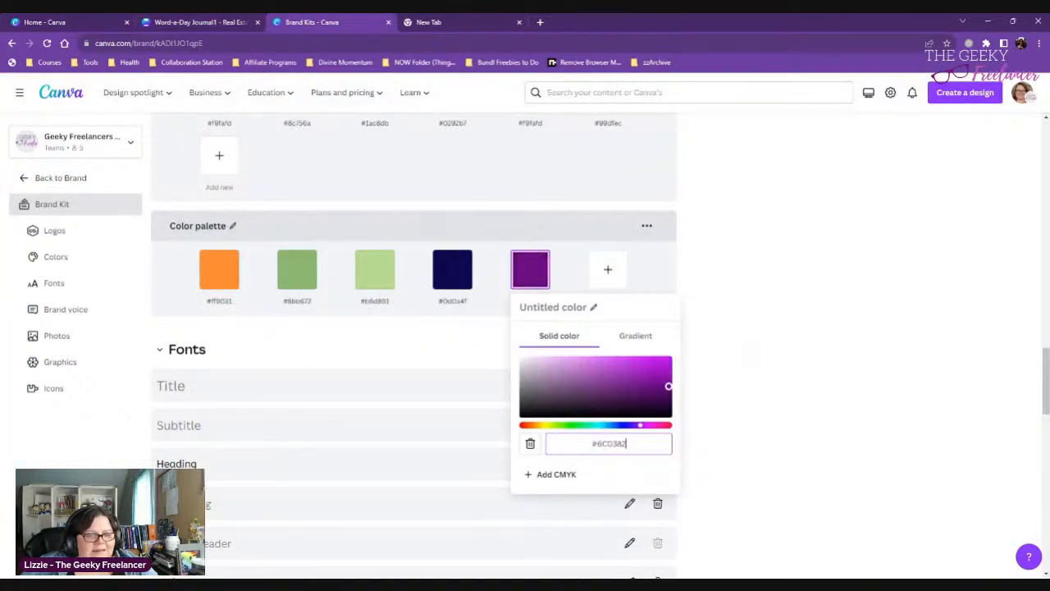
click(796, 442)
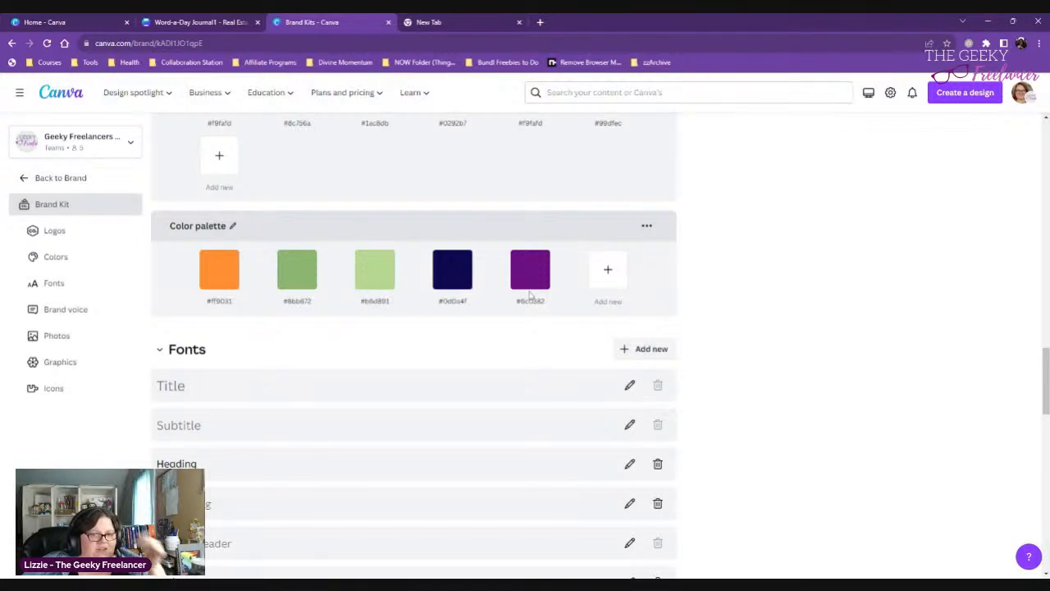
- Delete the wide purple rectangle from page 1 of the journal design
click(197, 22)
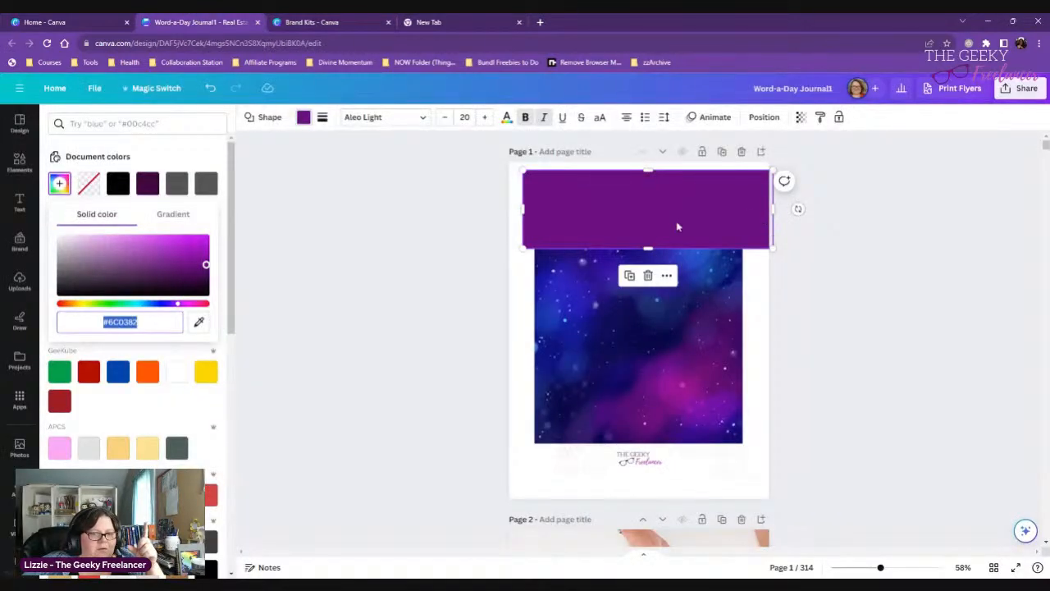
drag(664, 213, 635, 221)
key(Delete)
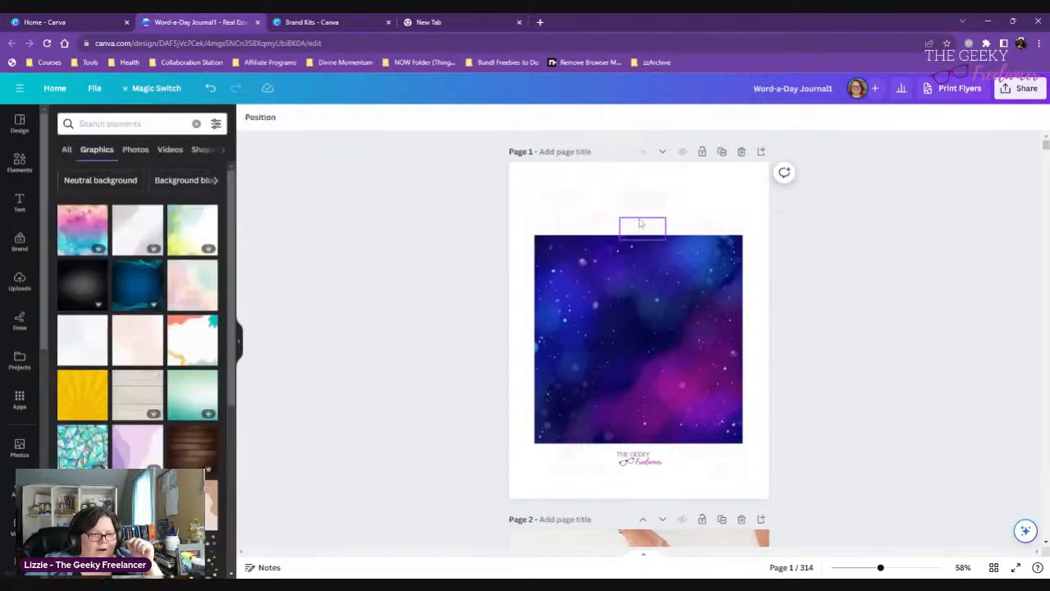
- Find circle elements and place a solid circle shape on the galaxy image
click(20, 162)
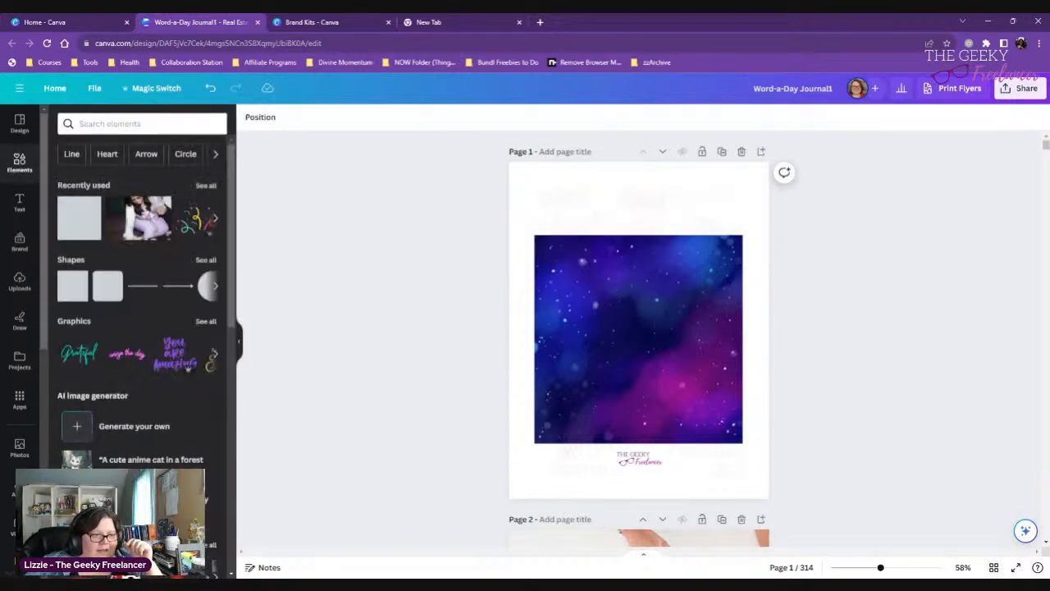
click(304, 225)
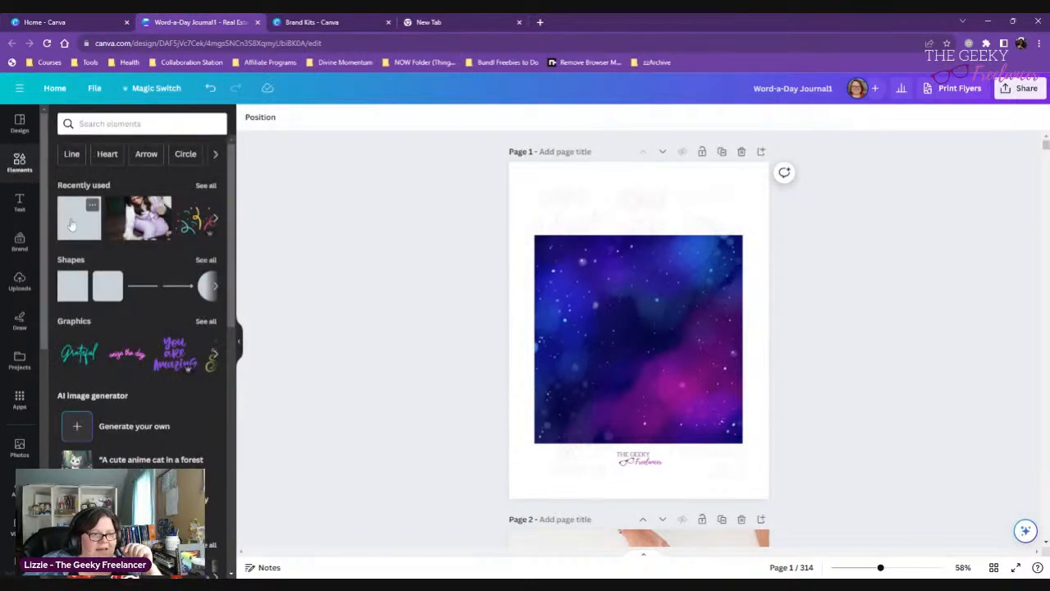
click(107, 123)
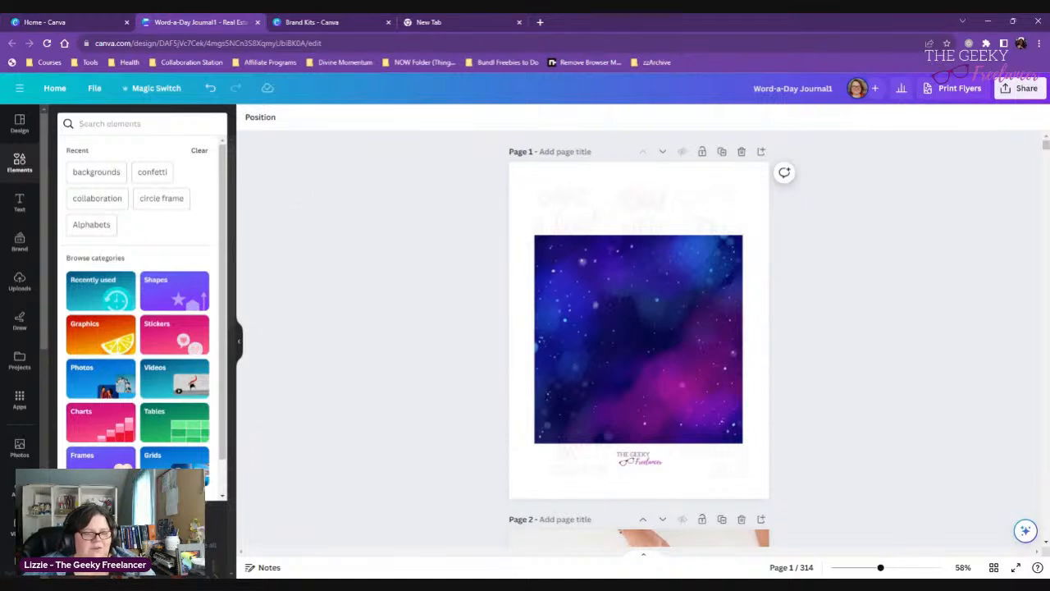
click(338, 210)
click(184, 158)
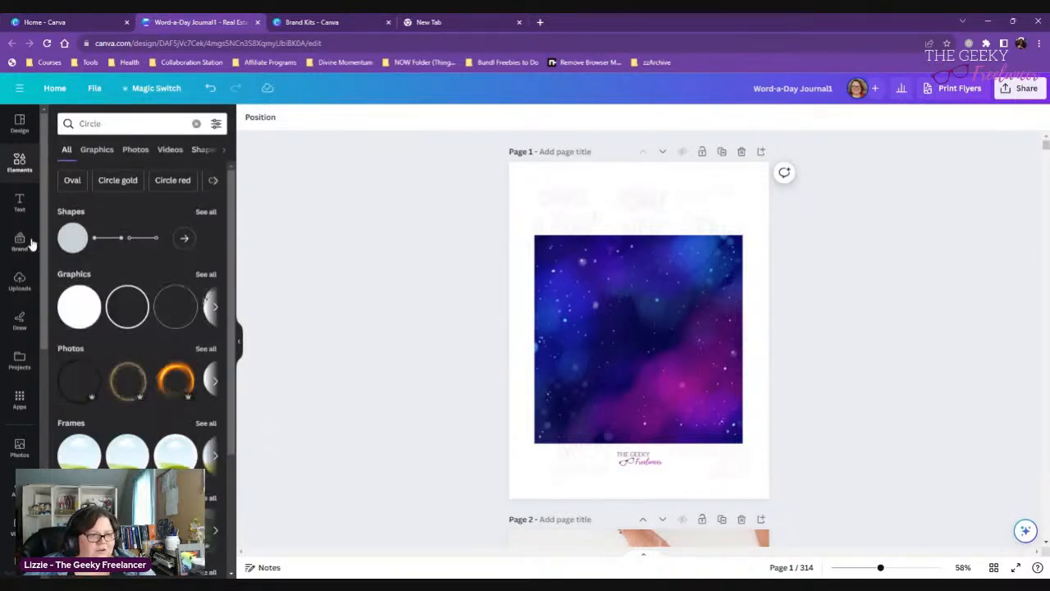
click(74, 238)
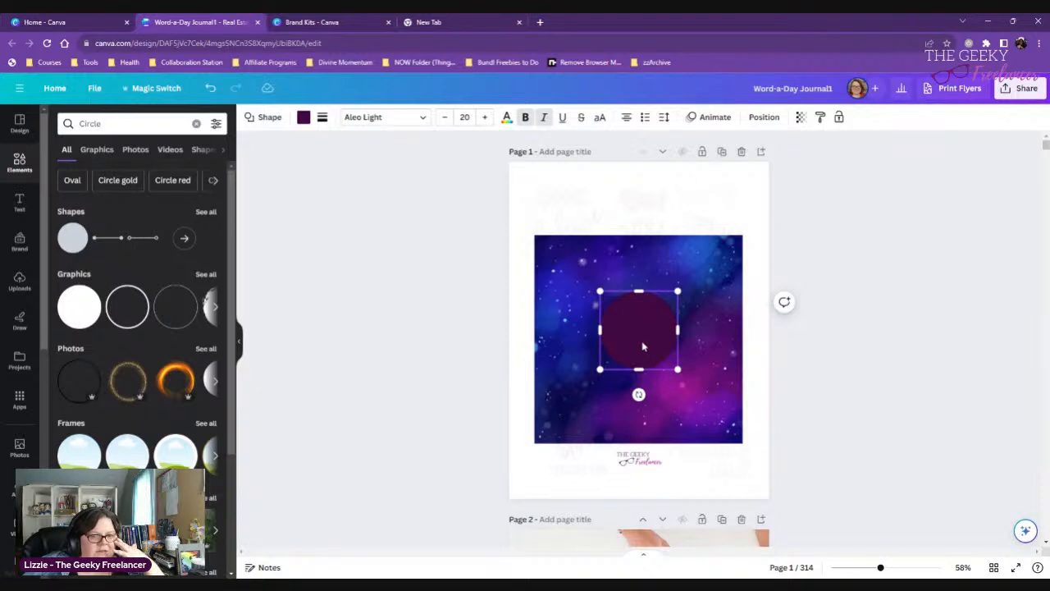
- Fill the circle with the pink #E7ADD1 sampled from the Tax Preparedness title band on page 2
click(319, 121)
click(307, 124)
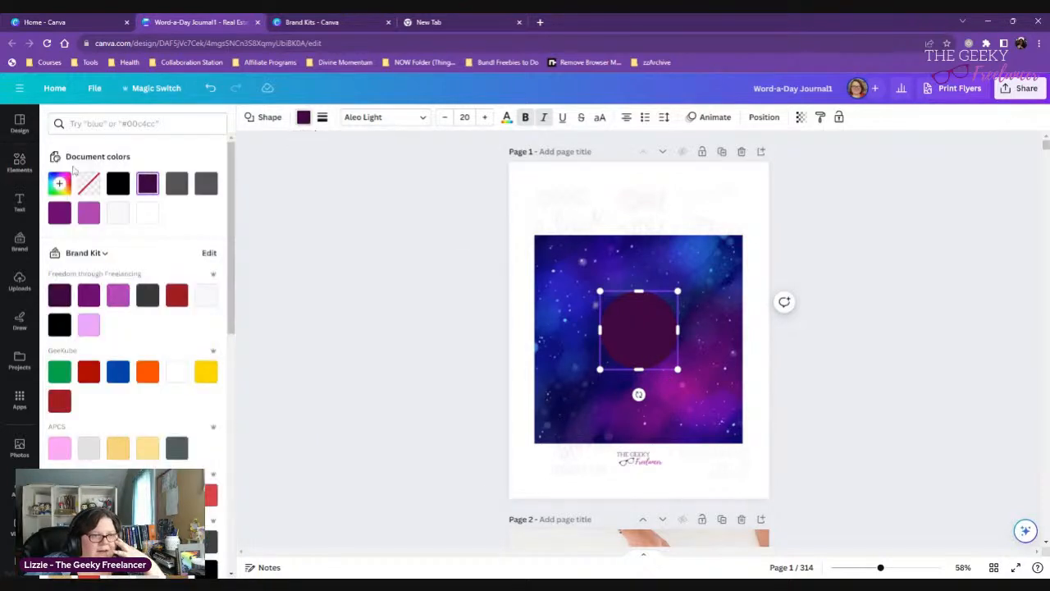
click(59, 183)
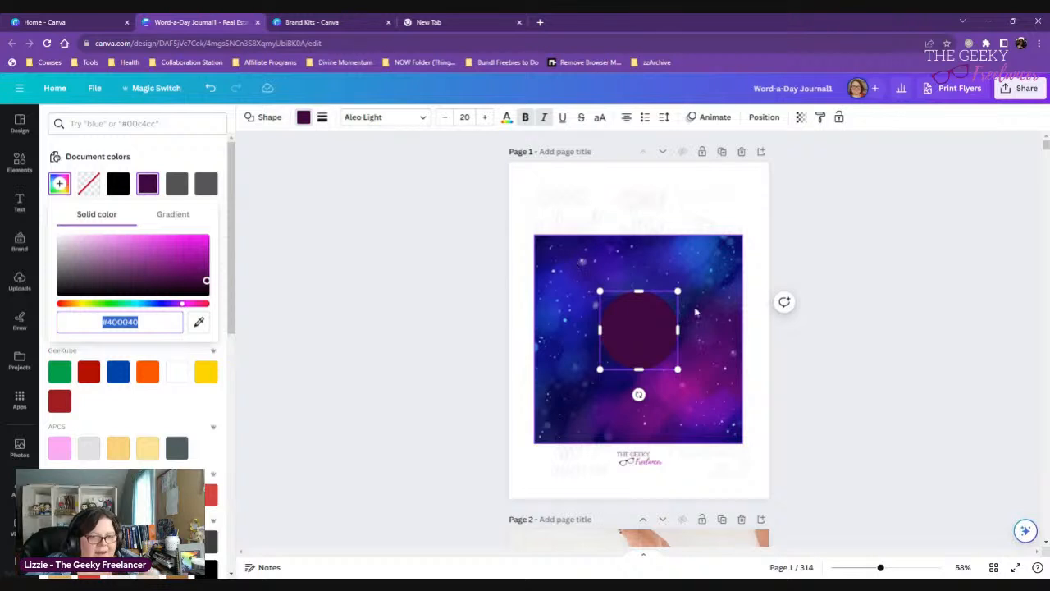
scroll(718, 337, down, 4)
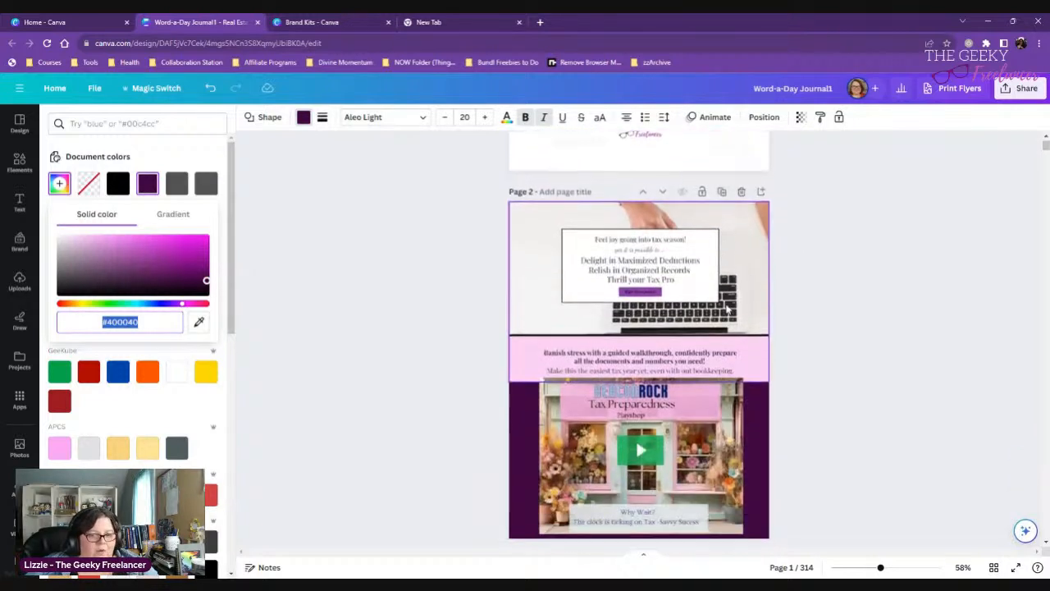
scroll(726, 302, up, 1)
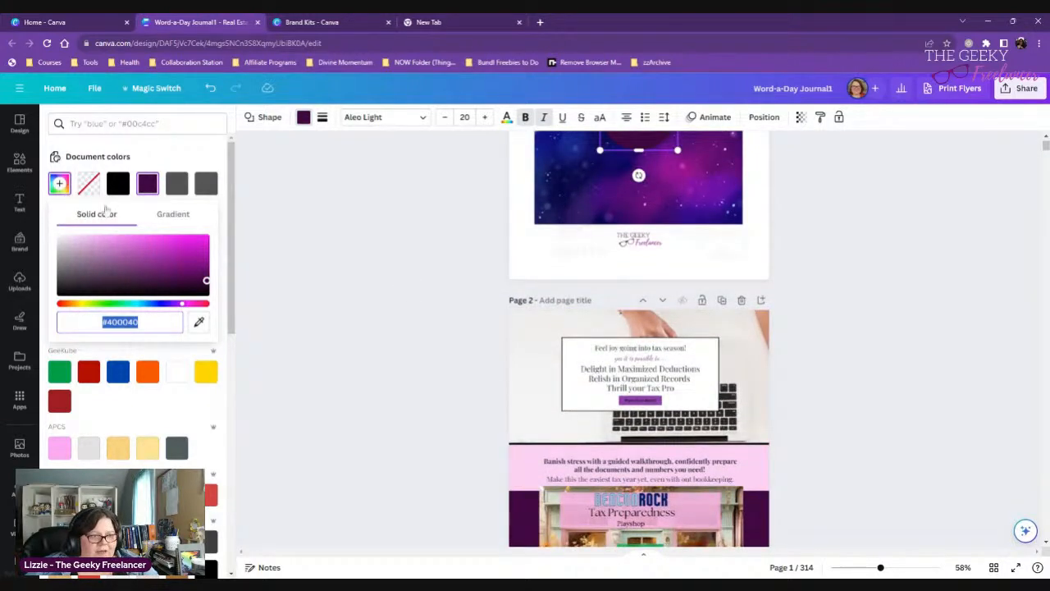
scroll(412, 368, down, 5)
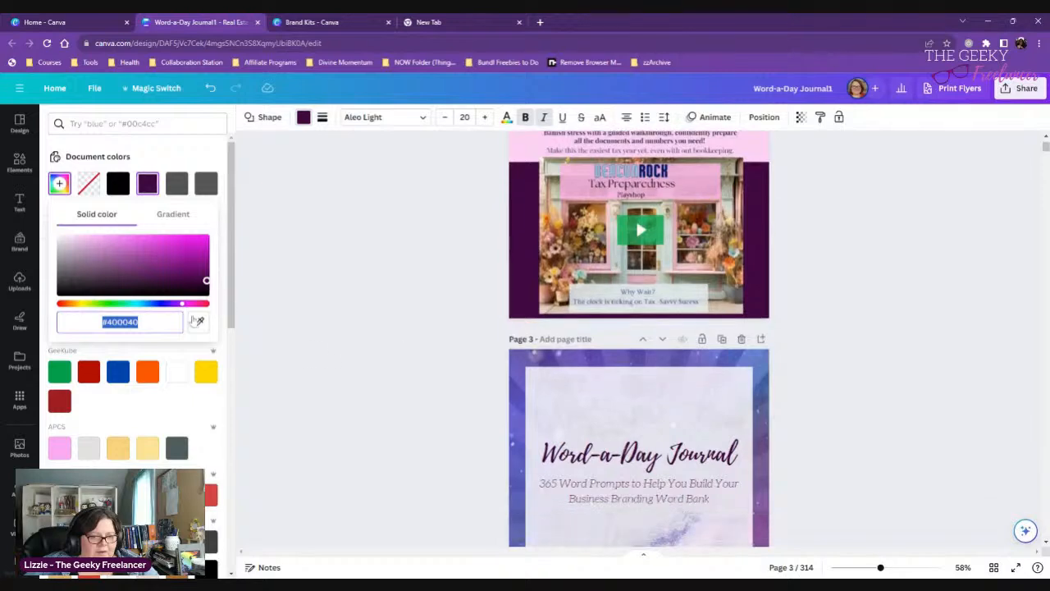
click(199, 322)
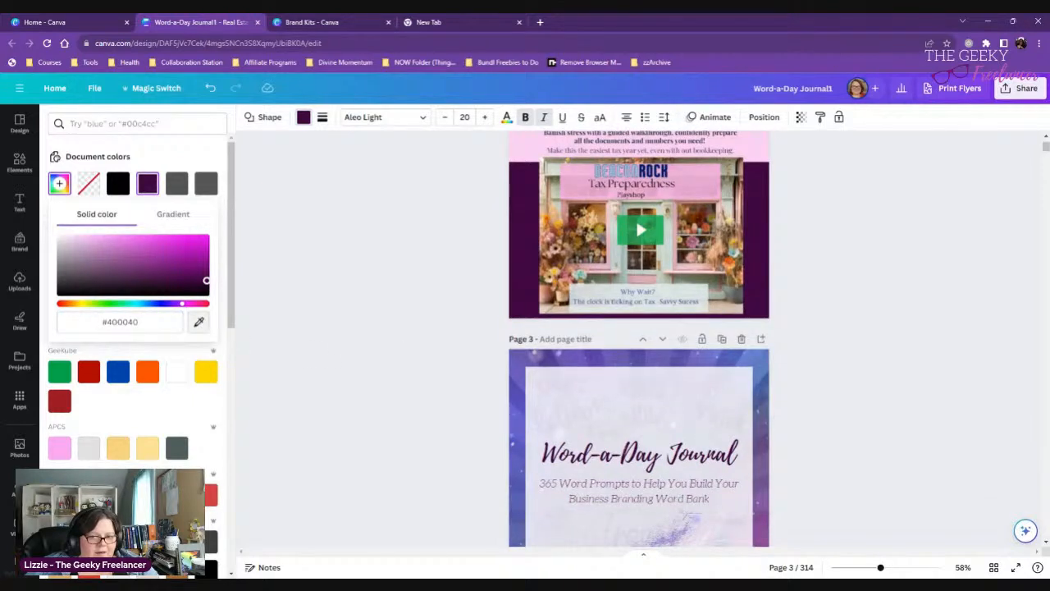
click(574, 187)
scroll(367, 287, up, 7)
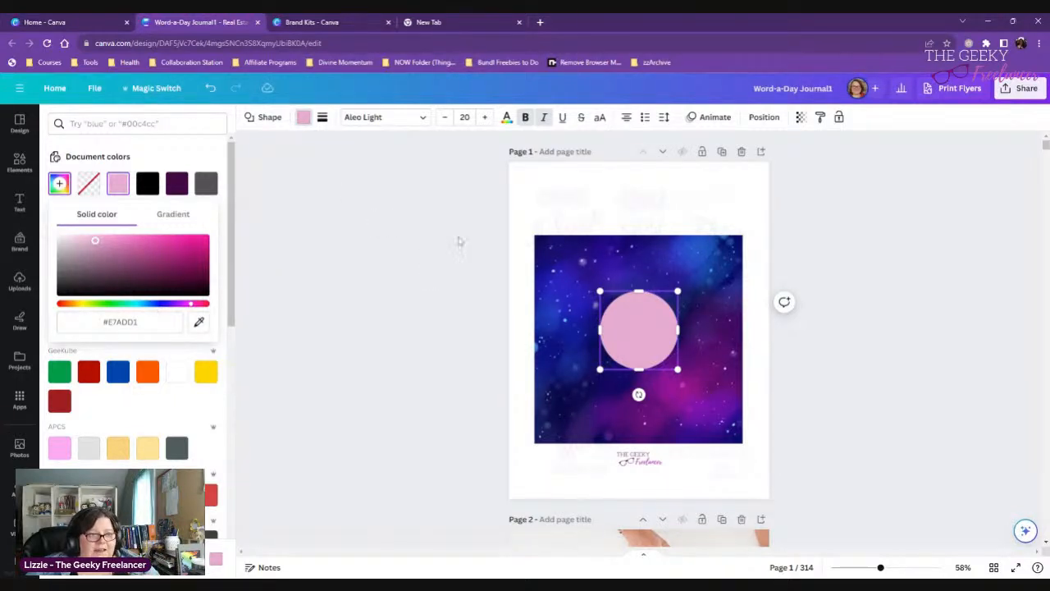
- Copy the circle's hex code #E7ADD1 and add it as a sixth color in the brand kit's new palette
click(120, 321)
key(ctrl+c)
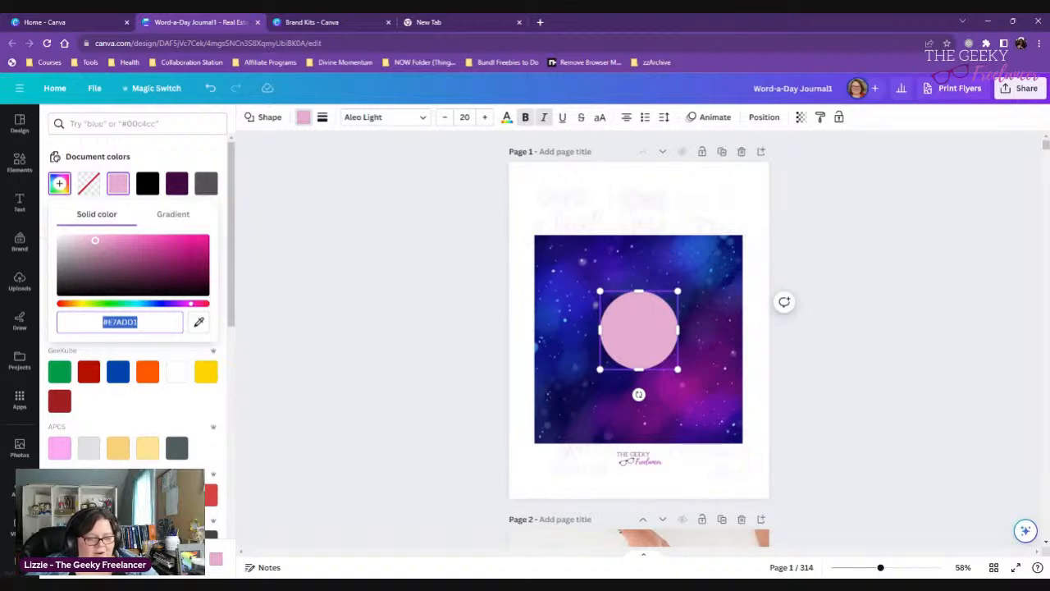
click(303, 18)
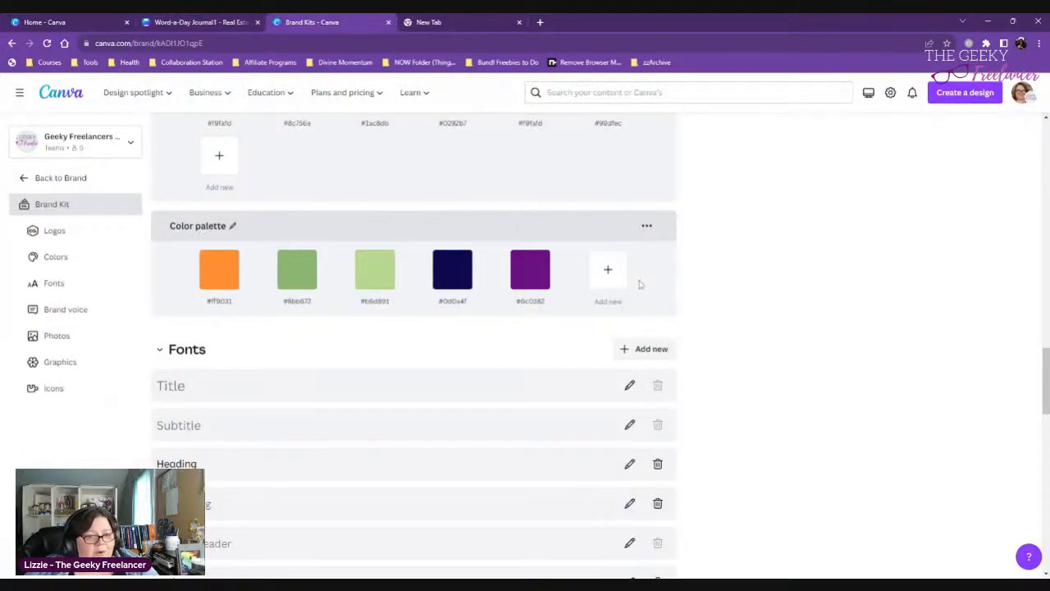
click(604, 268)
key(ctrl+v)
click(780, 392)
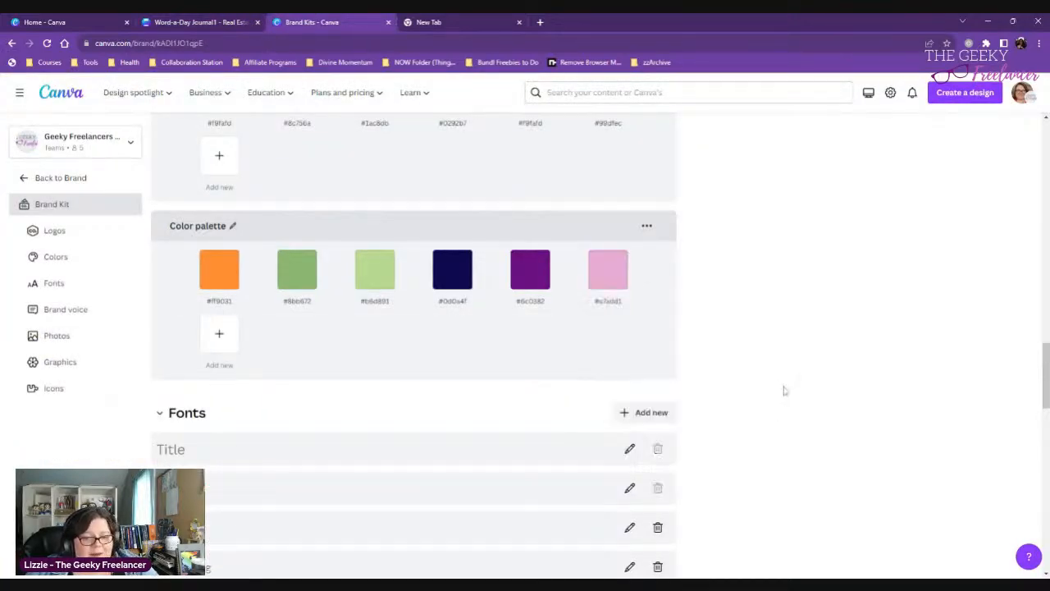
- Look through the logos and color palettes stored in the brand kit
scroll(786, 389, down, 10)
scroll(786, 387, up, 10)
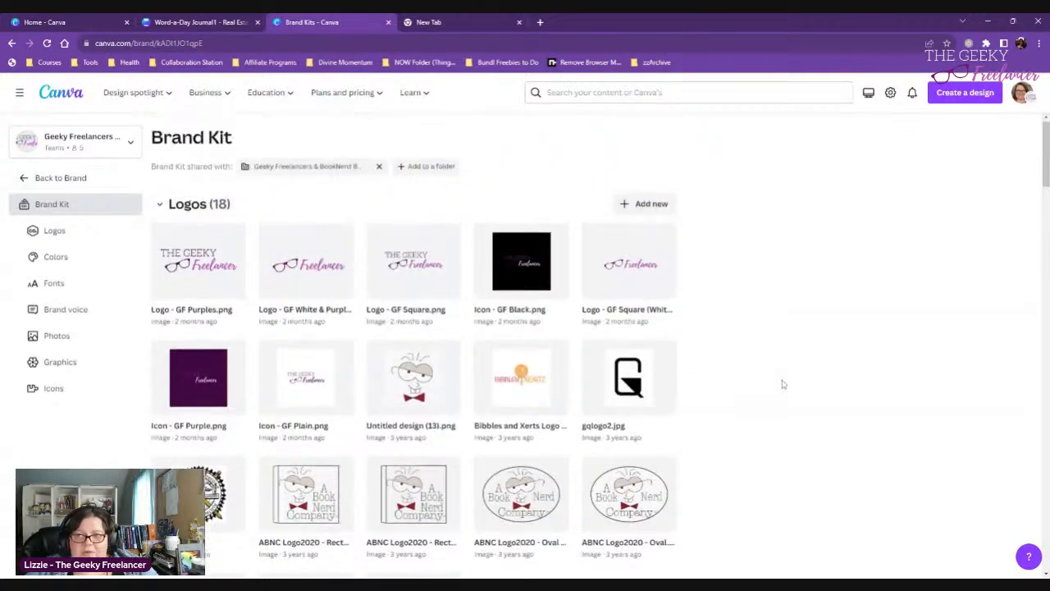
scroll(783, 382, down, 6)
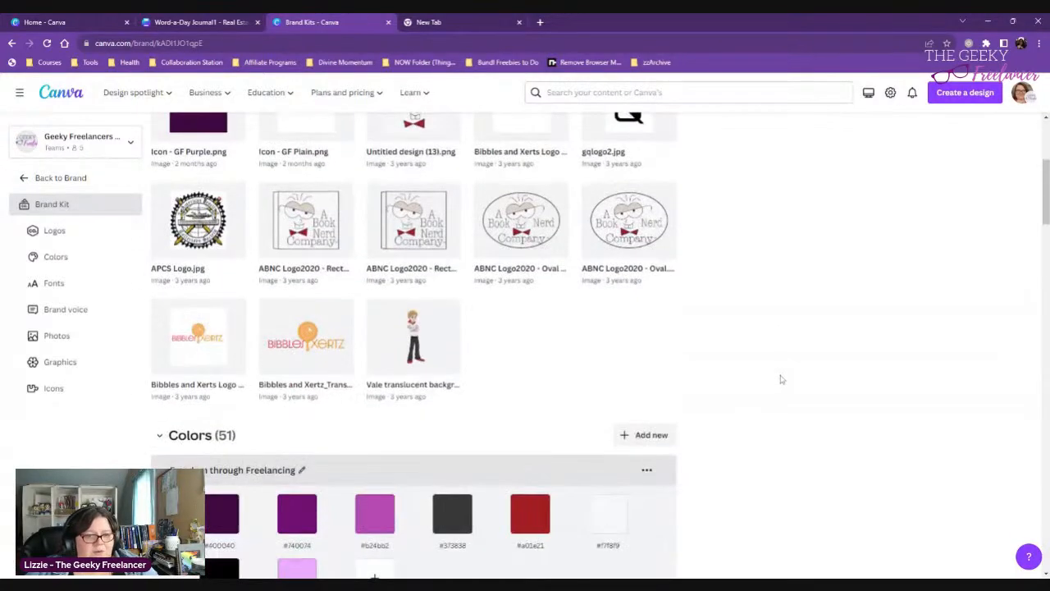
scroll(779, 376, down, 10)
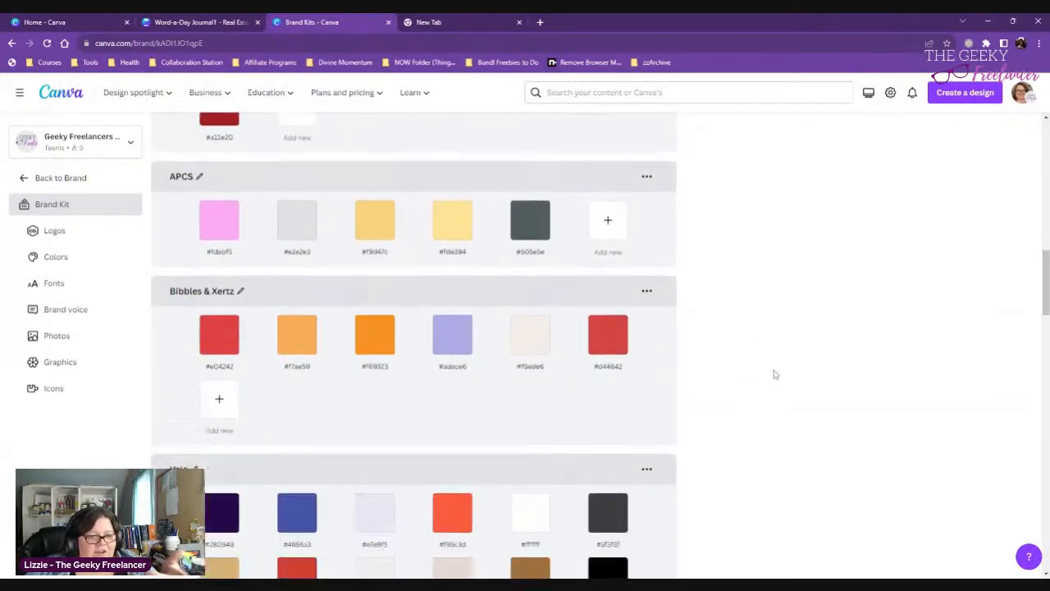
click(73, 24)
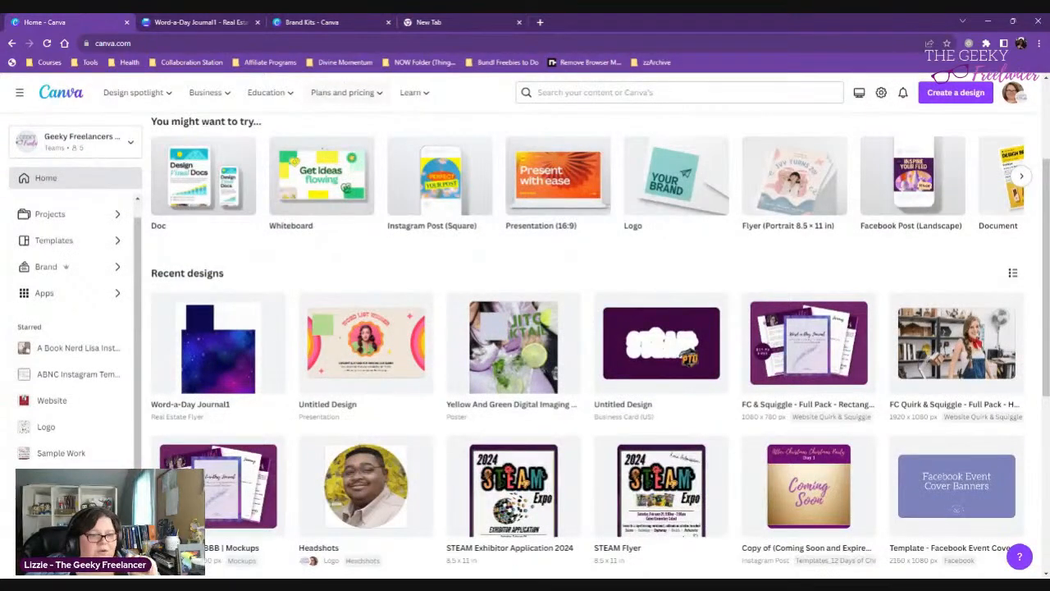
click(312, 22)
- Return to the journal design and move the pink circle up so it overlaps the galaxy image's upper edge
click(222, 23)
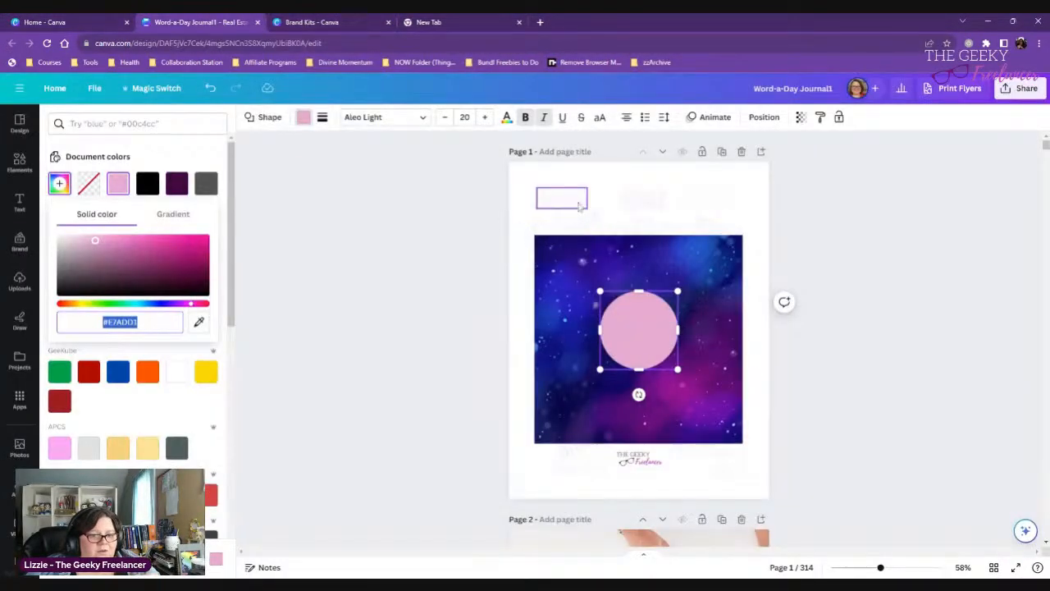
drag(639, 328, 638, 269)
click(527, 297)
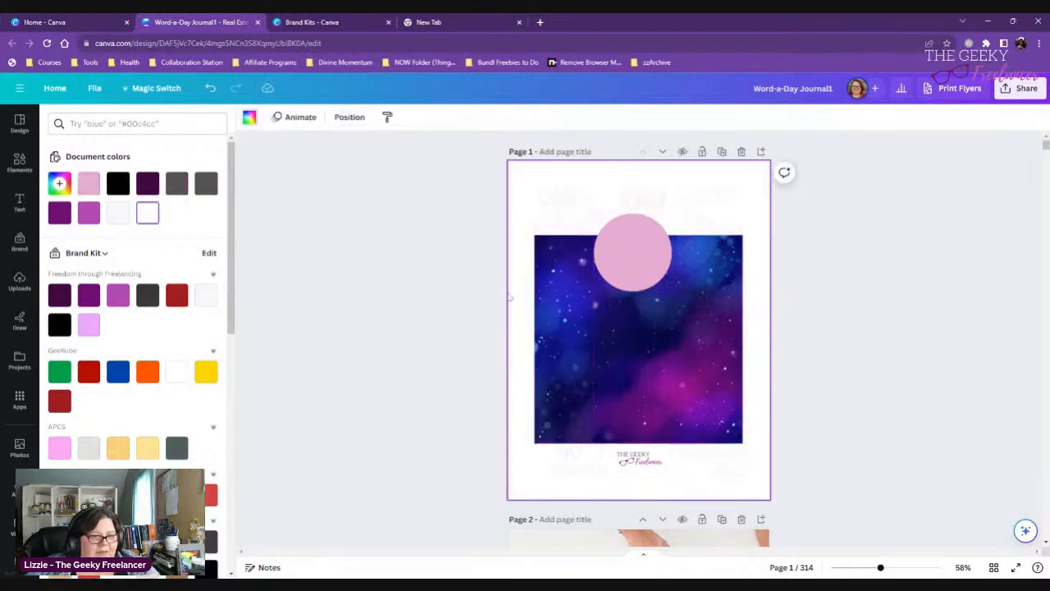
- Examine the brand kit's logos, colors and fonts available within the journal design
click(20, 242)
scroll(151, 322, down, 2)
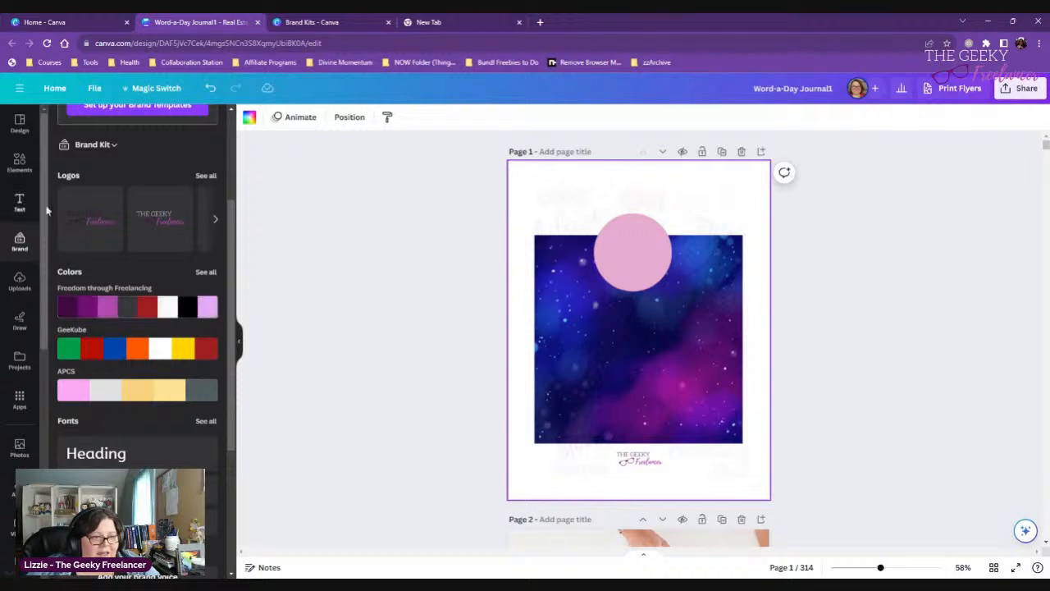
scroll(172, 238, down, 3)
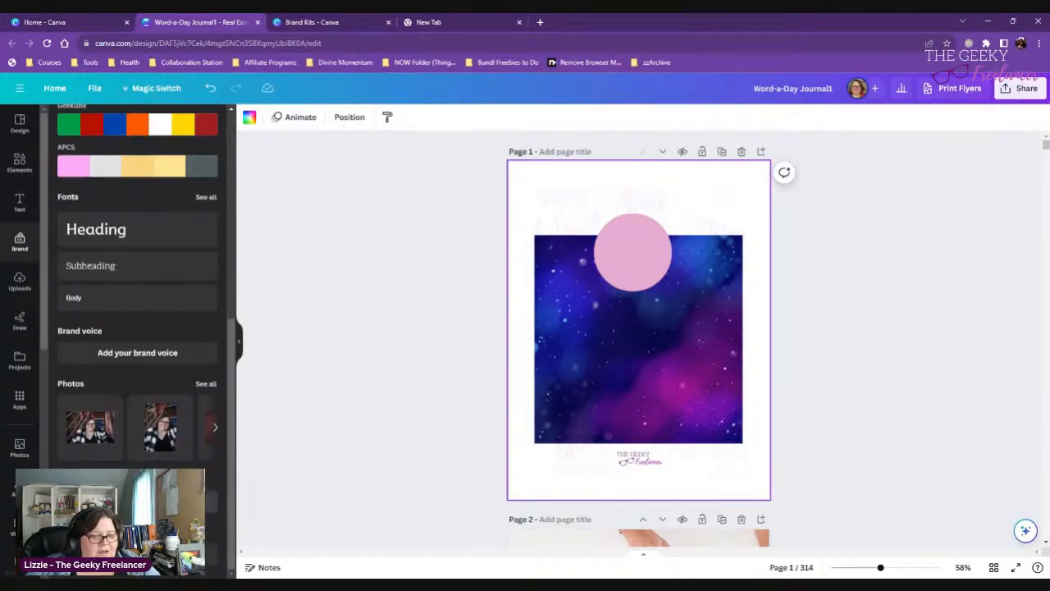
scroll(111, 152, up, 5)
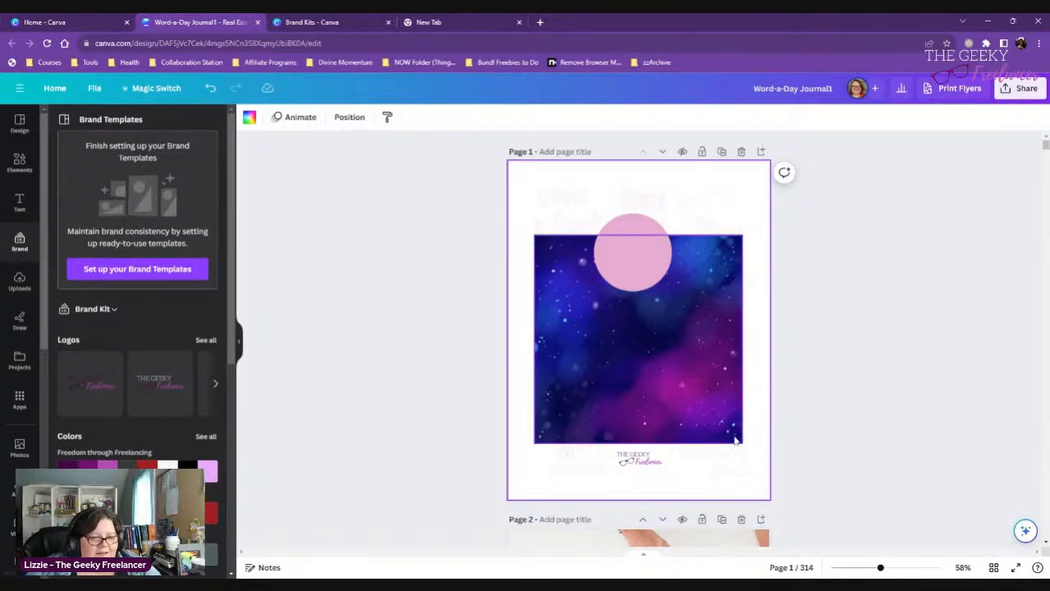
click(436, 392)
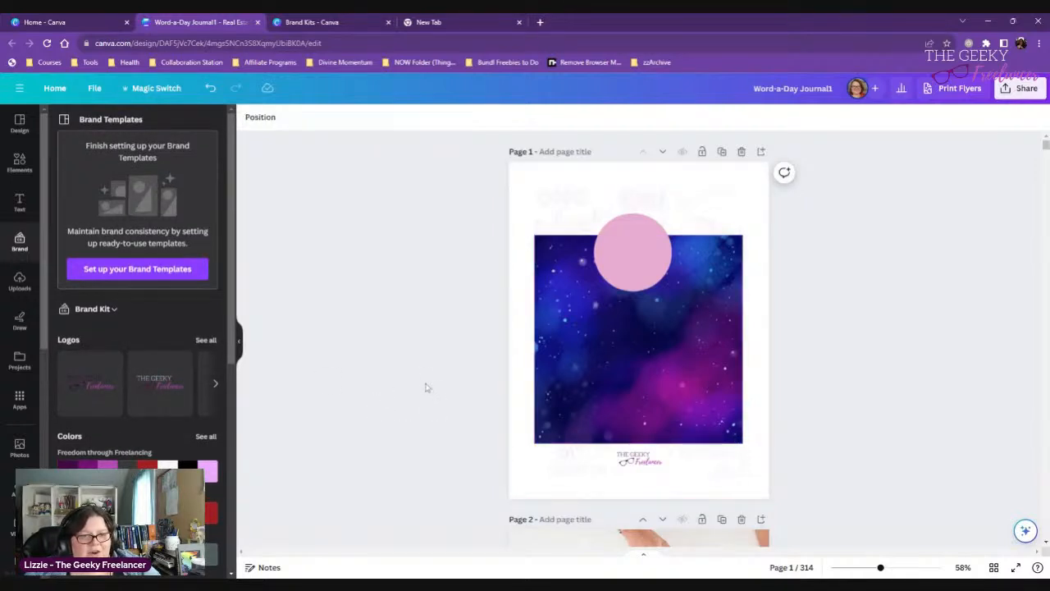